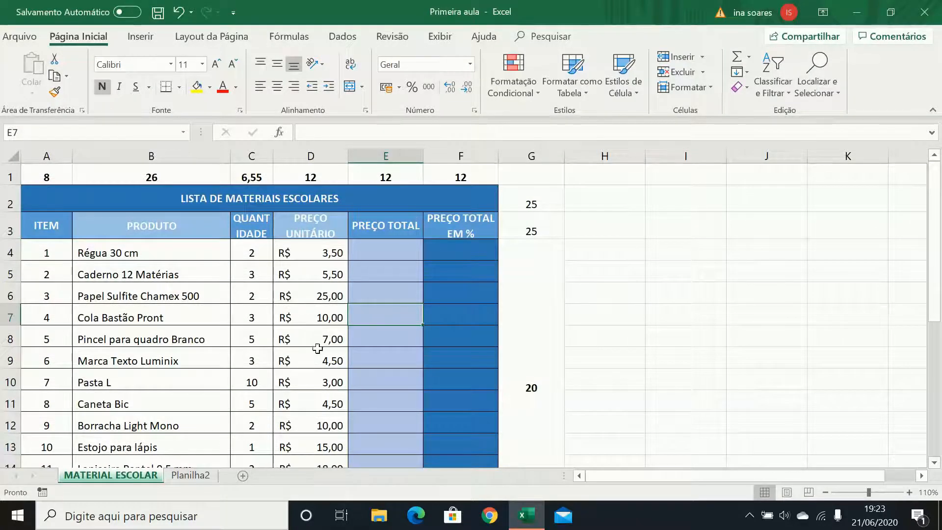
{"action": "scroll", "coordinate": [336, 352], "scroll_direction": "down", "scroll_amount": 1}
{"action": "scroll", "coordinate": [351, 351], "scroll_direction": "up", "scroll_amount": 1}
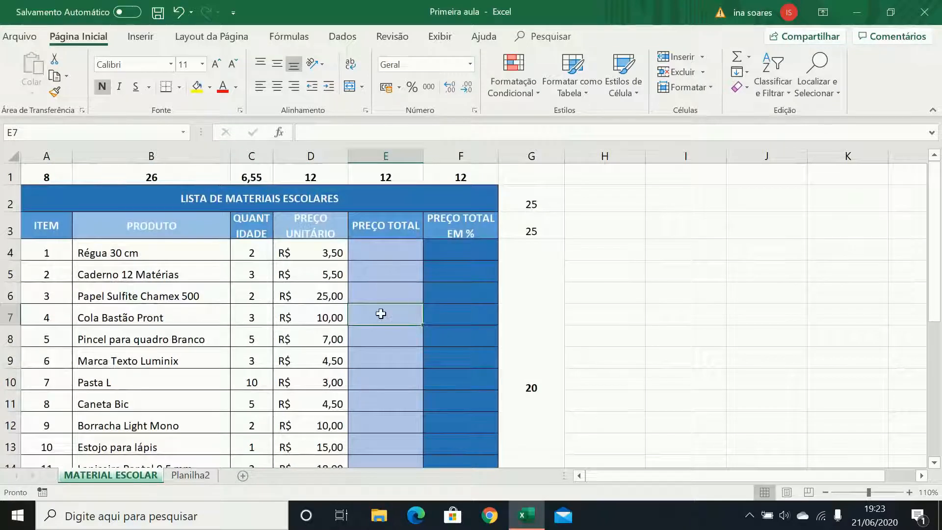
{"action": "scroll", "coordinate": [381, 317], "scroll_direction": "down", "scroll_amount": 1}
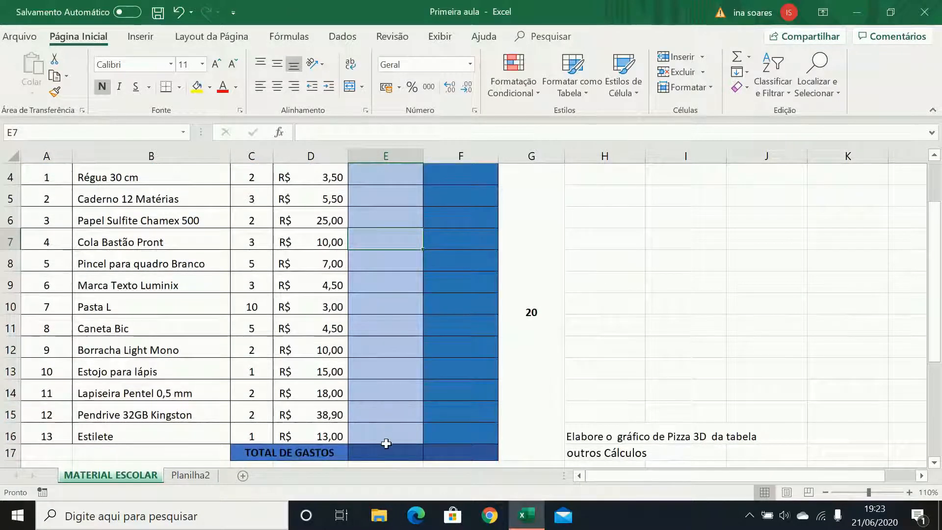
{"action": "scroll", "coordinate": [386, 444], "scroll_direction": "up", "scroll_amount": 1}
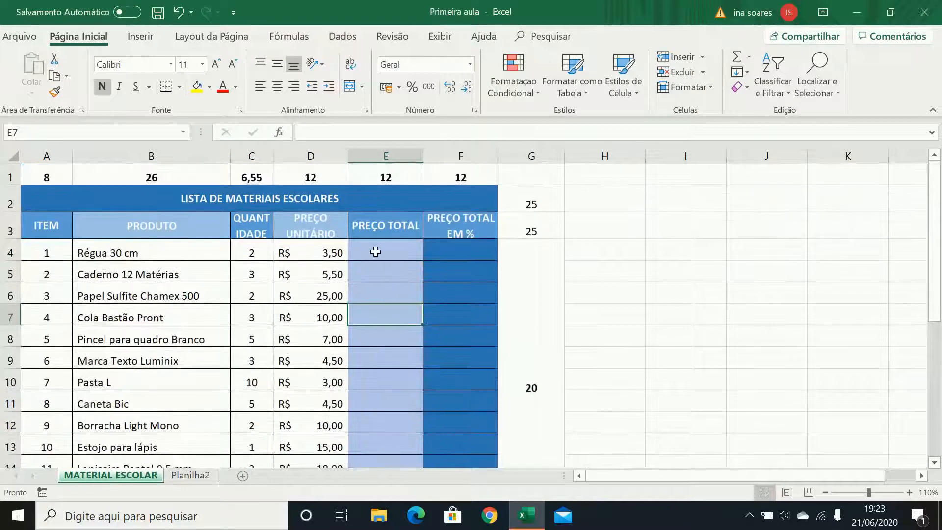
- Enter the formula =C4*D4 in E4 to multiply the Régua 30 cm quantity by its unit price
{"action": "left_click", "coordinate": [375, 251]}
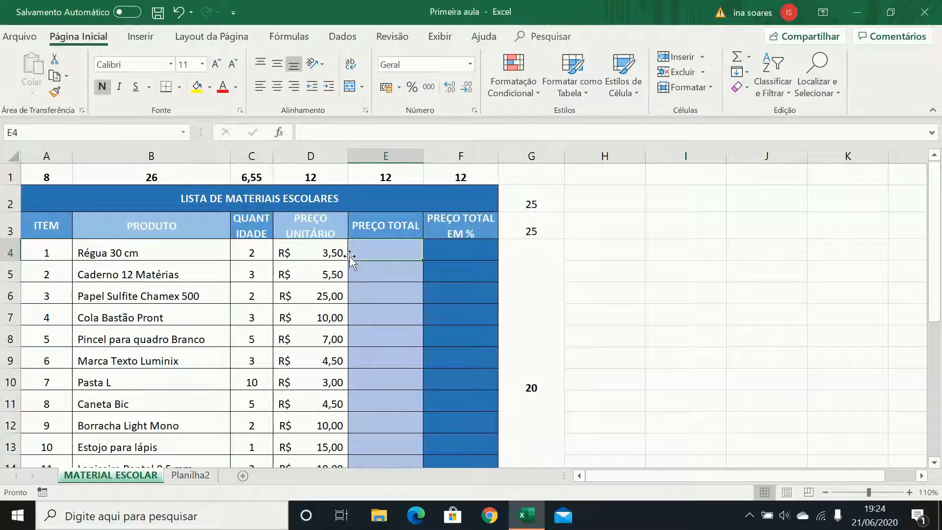
{"action": "left_click", "coordinate": [310, 250]}
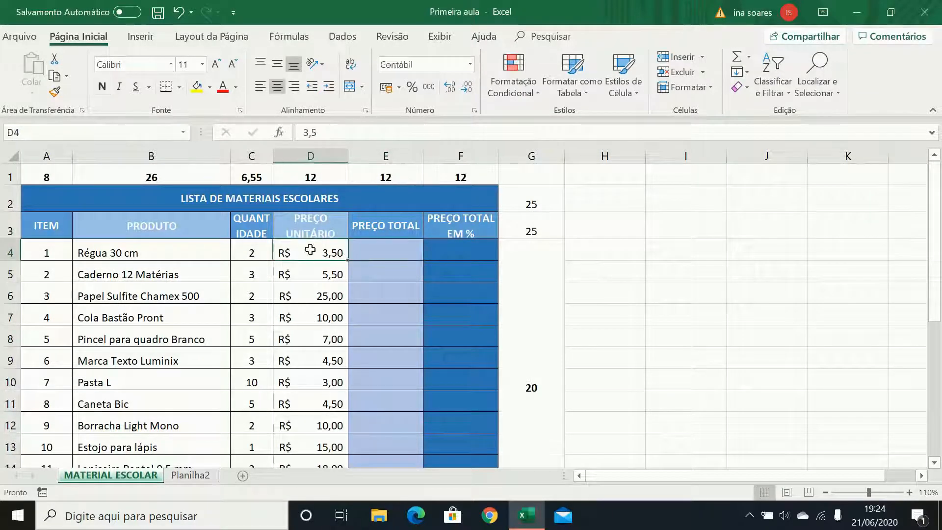
{"action": "left_click", "coordinate": [253, 255]}
{"action": "left_click", "coordinate": [373, 248]}
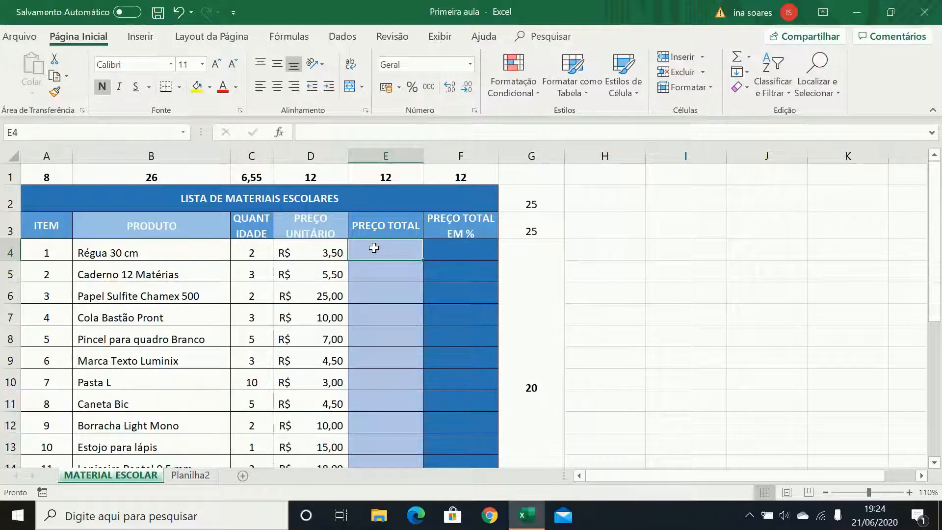
{"action": "type", "text": "="}
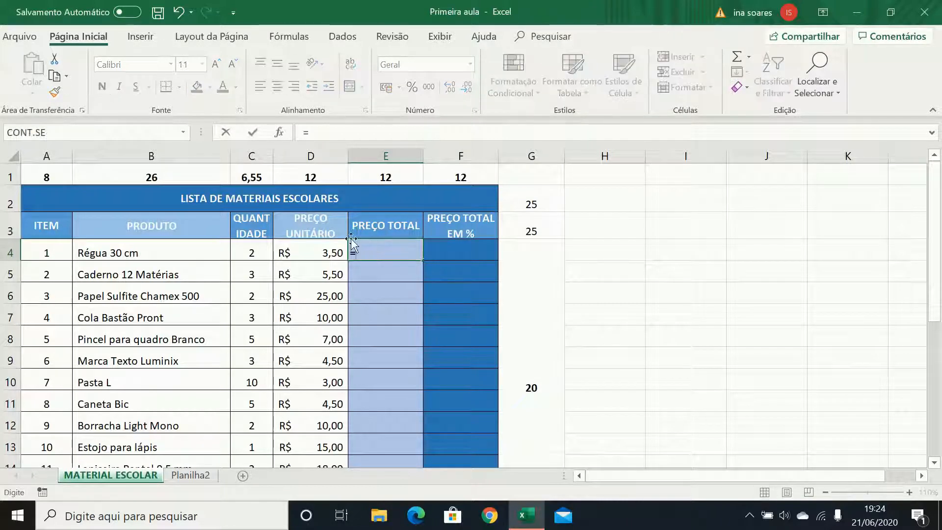
{"action": "left_click", "coordinate": [249, 250]}
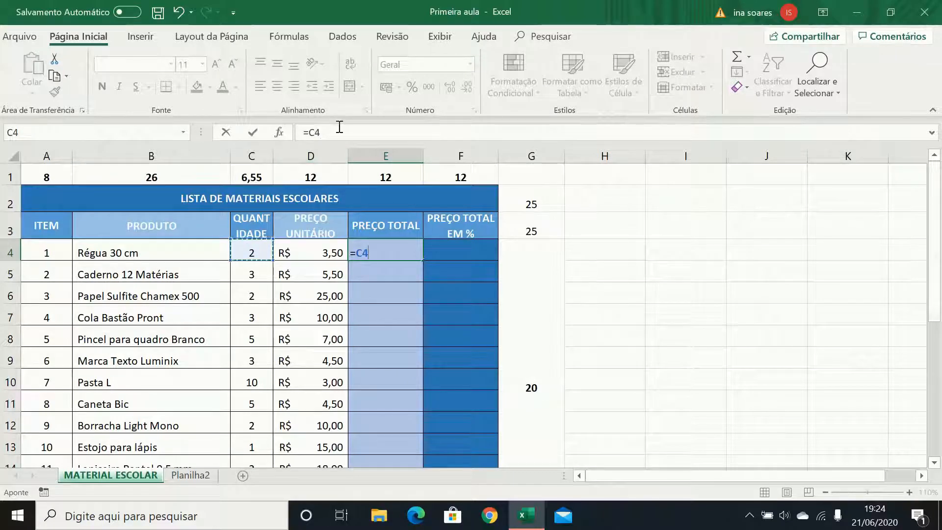
{"action": "type", "text": "*"}
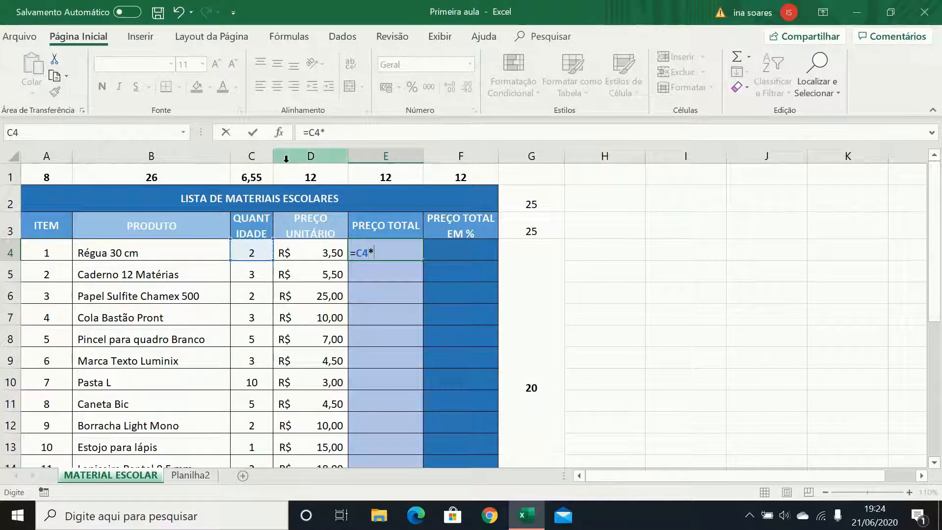
{"action": "left_click", "coordinate": [310, 247]}
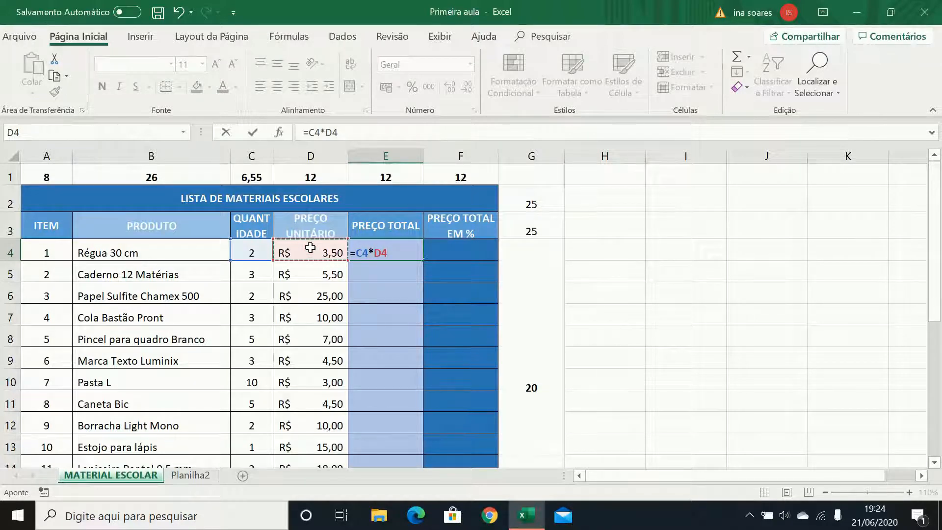
{"action": "key", "text": "Return"}
- Fill the multiplication formula from E4 down the PREÇO TOTAL column to E16
{"action": "left_click", "coordinate": [407, 252]}
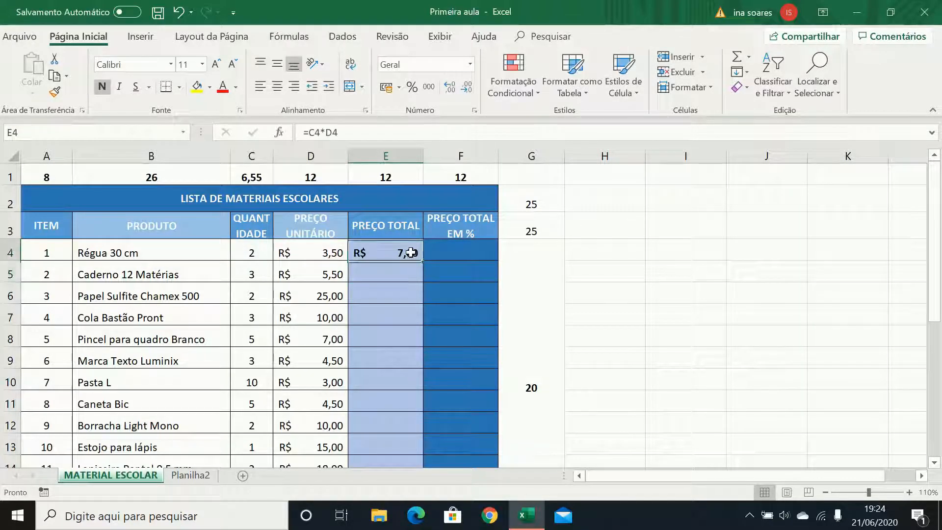
{"action": "left_click_drag", "start_coordinate": [397, 250], "coordinate": [376, 429]}
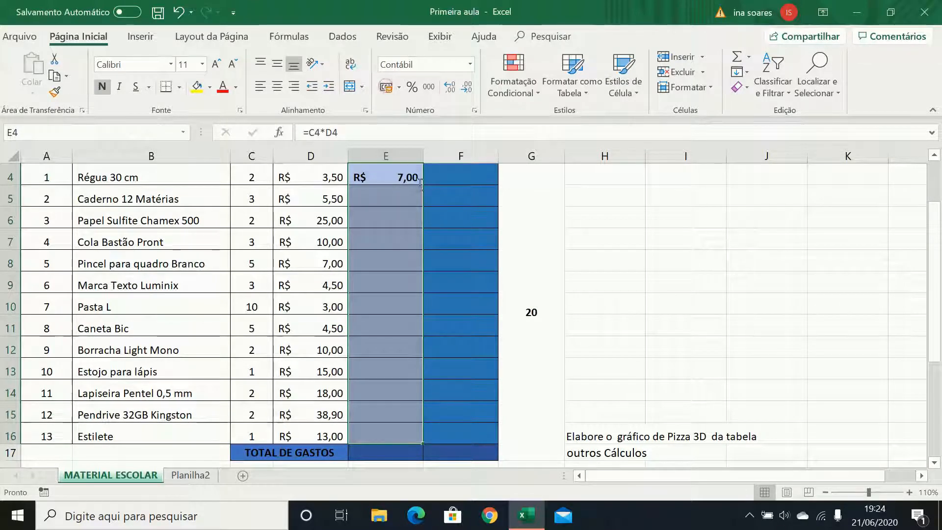
{"action": "left_click", "coordinate": [394, 195]}
{"action": "left_click", "coordinate": [399, 177]}
{"action": "scroll", "coordinate": [305, 204], "scroll_direction": "up", "scroll_amount": 1}
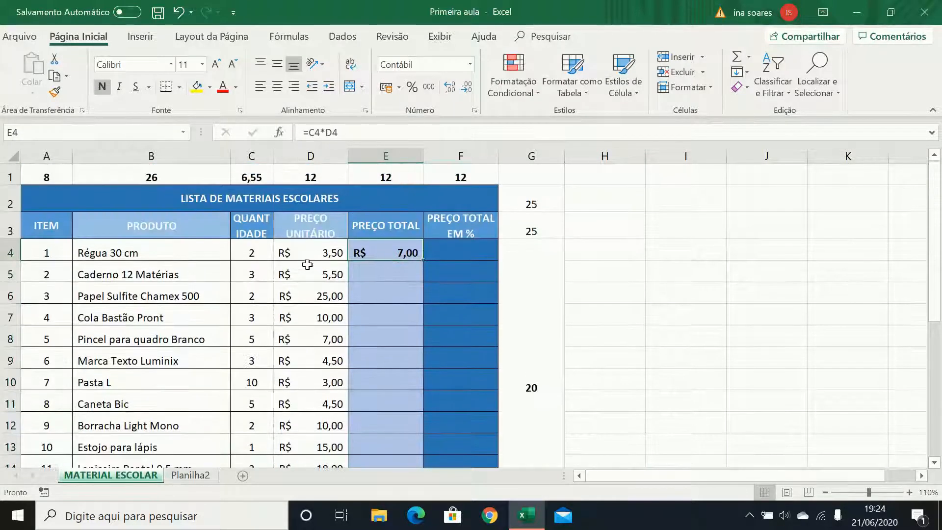
{"action": "left_click", "coordinate": [299, 273]}
{"action": "left_click", "coordinate": [398, 252]}
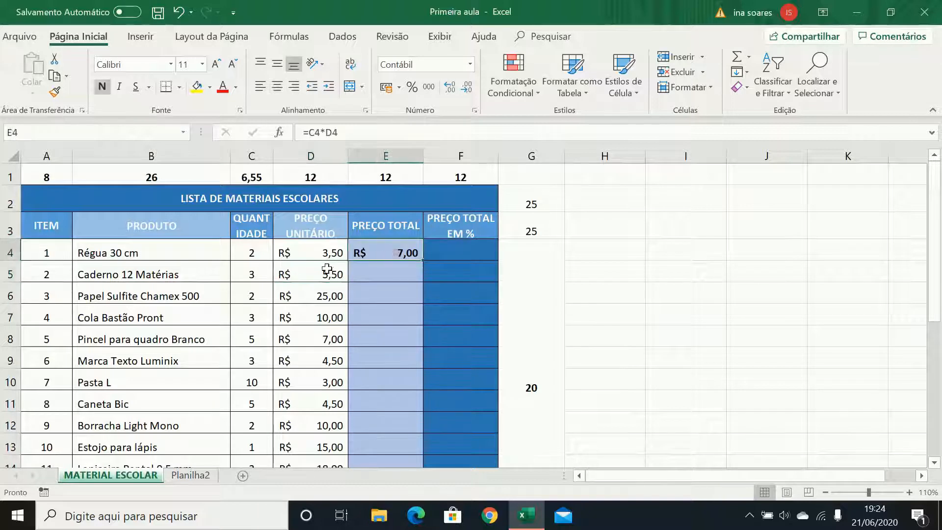
{"action": "left_click", "coordinate": [311, 274]}
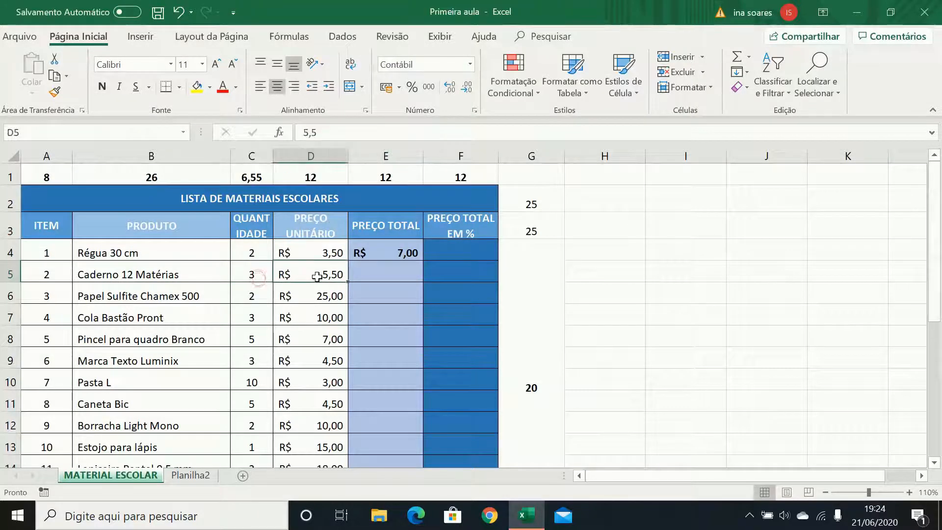
{"action": "left_click", "coordinate": [387, 251]}
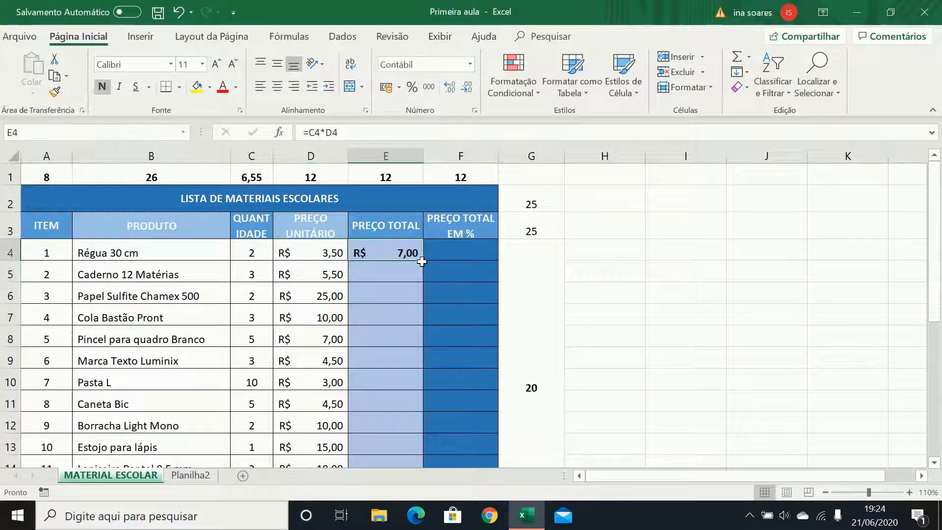
{"action": "left_click_drag", "start_coordinate": [422, 261], "coordinate": [419, 440]}
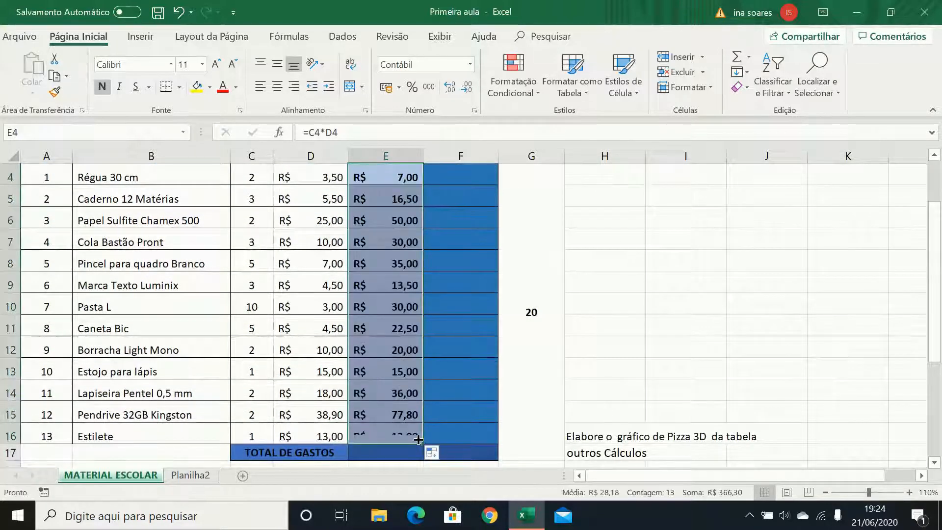
- Check the copied formulas in several cells of the PREÇO TOTAL column
{"action": "left_click", "coordinate": [407, 416]}
{"action": "left_click", "coordinate": [403, 374]}
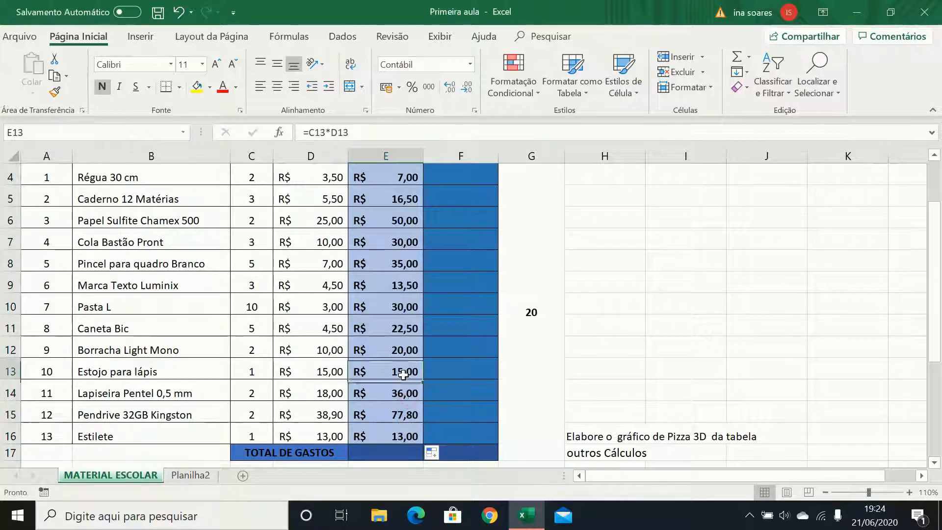
{"action": "left_click", "coordinate": [380, 255]}
{"action": "left_click", "coordinate": [395, 198]}
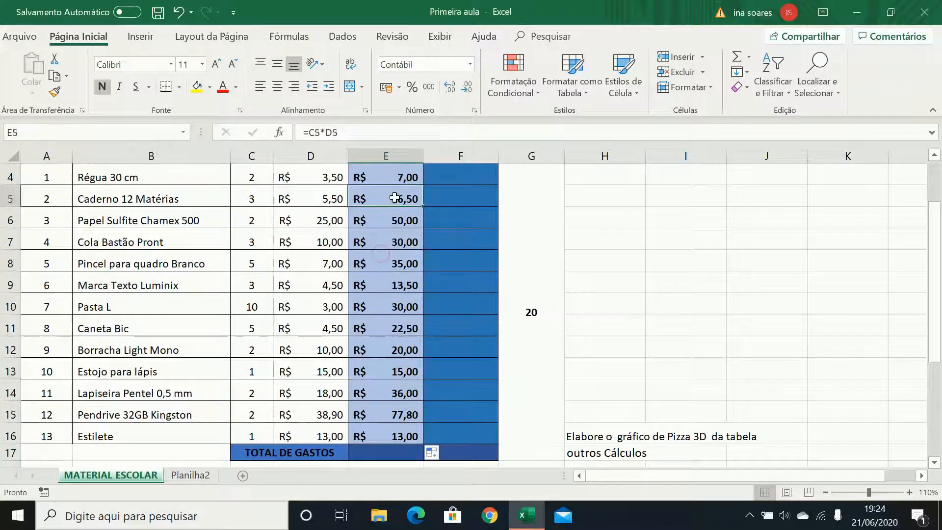
{"action": "scroll", "coordinate": [400, 362], "scroll_direction": "up", "scroll_amount": 1}
{"action": "scroll", "coordinate": [400, 362], "scroll_direction": "down", "scroll_amount": 1}
- Sum E4:E16 in the TOTAL DE GASTOS cell E17 and give E17:F17 a yellow fill
{"action": "left_click", "coordinate": [382, 455]}
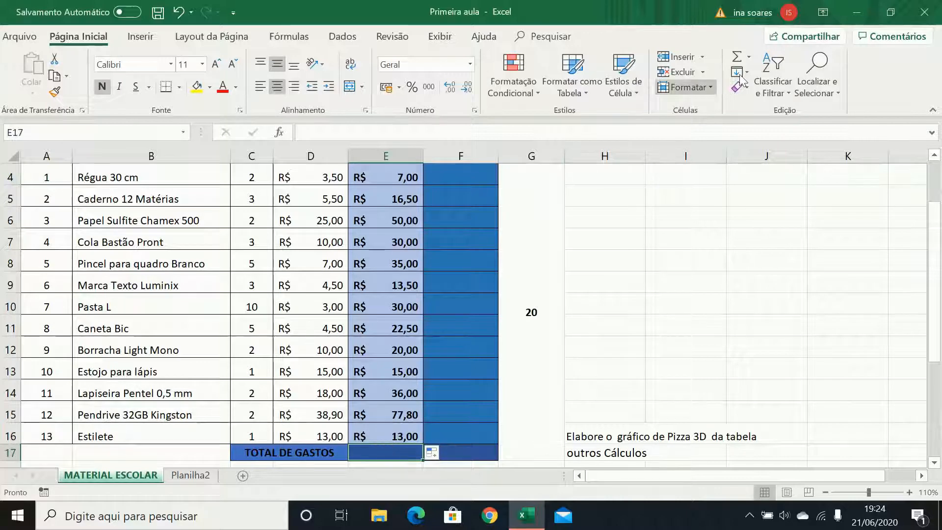
{"action": "left_click", "coordinate": [748, 57]}
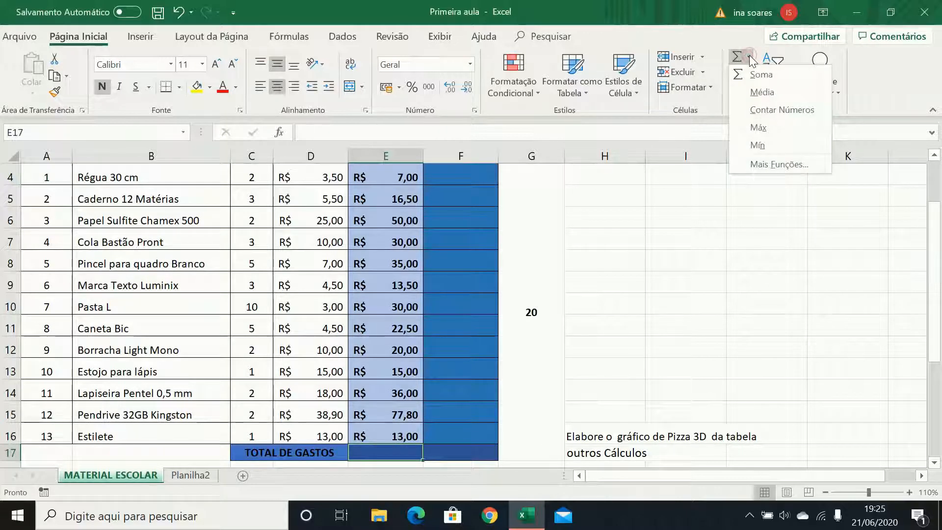
{"action": "left_click", "coordinate": [759, 74]}
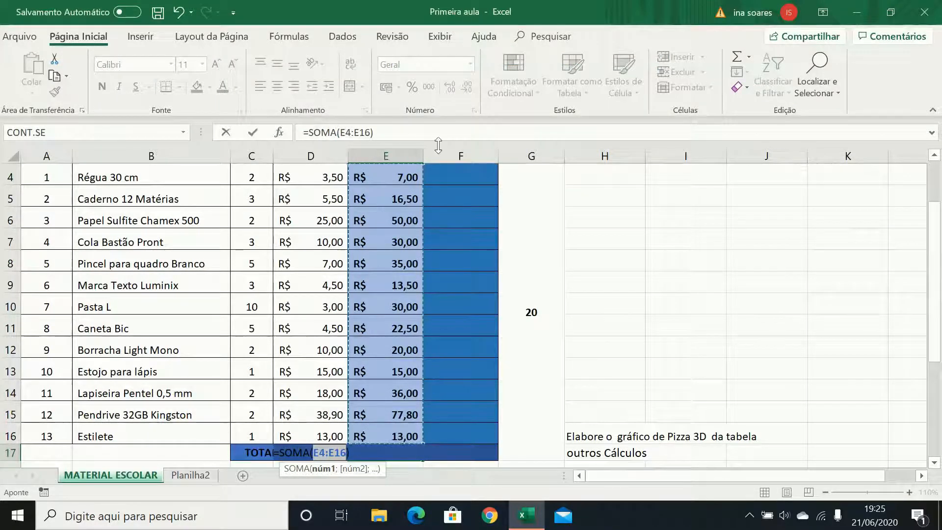
{"action": "key", "text": "Return"}
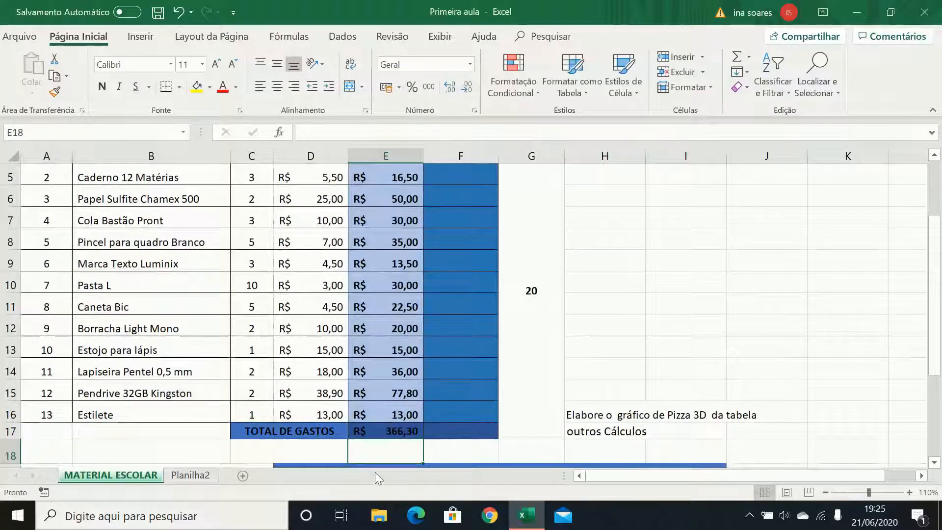
{"action": "left_click_drag", "start_coordinate": [382, 432], "coordinate": [463, 431]}
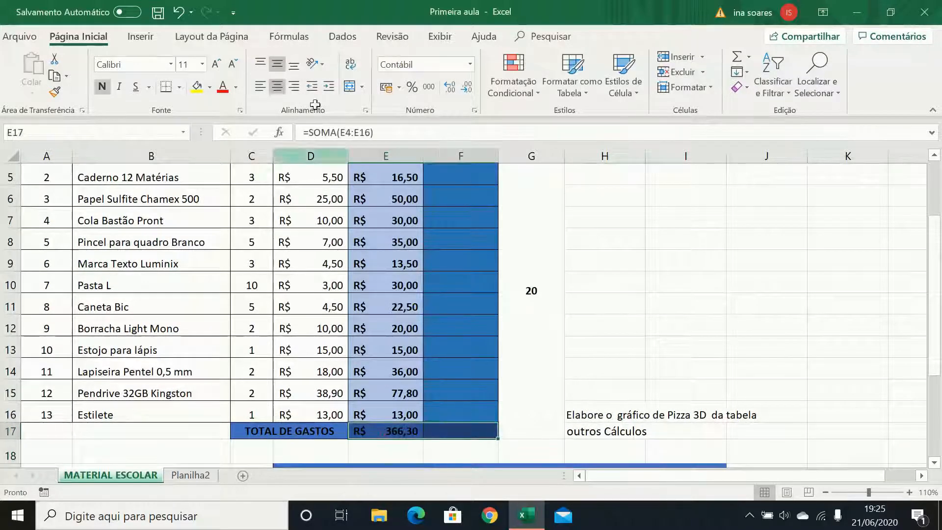
{"action": "left_click", "coordinate": [195, 89]}
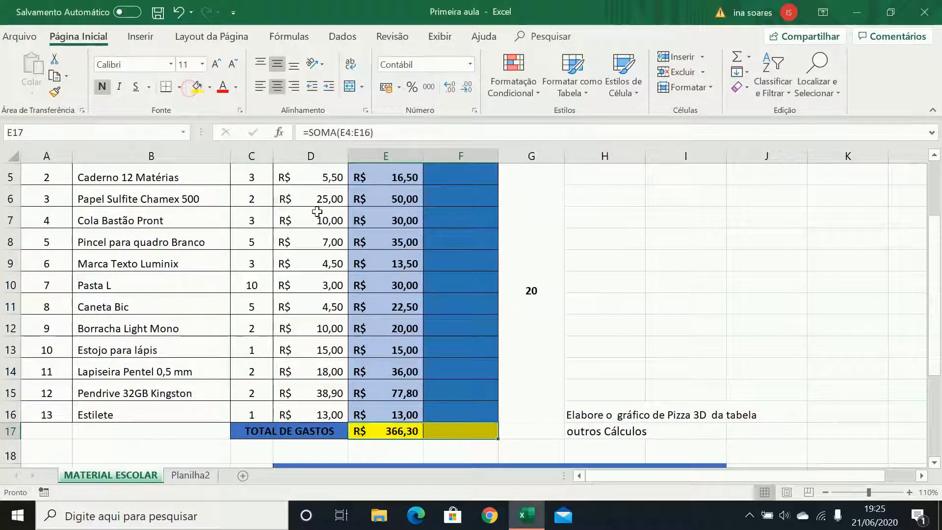
{"action": "scroll", "coordinate": [426, 246], "scroll_direction": "up", "scroll_amount": 1}
{"action": "left_click", "coordinate": [459, 232]}
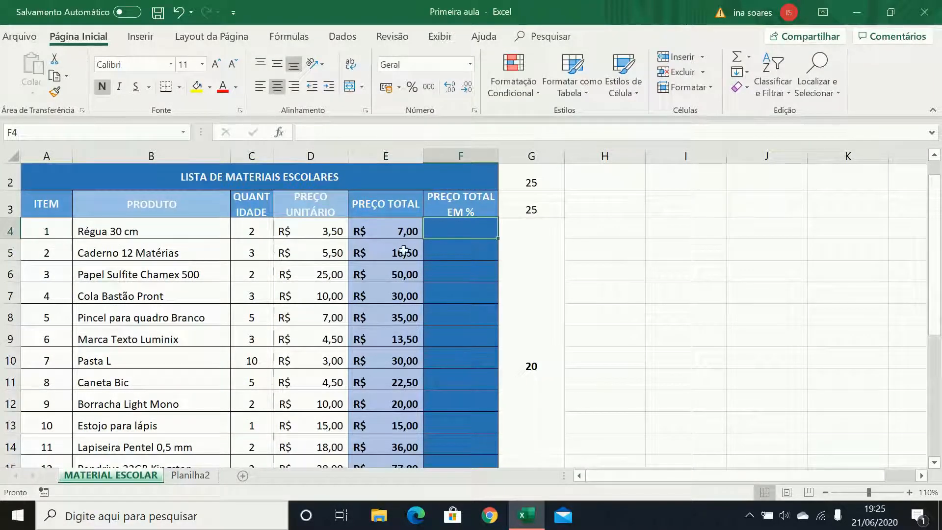
{"action": "left_click", "coordinate": [397, 268]}
{"action": "left_click", "coordinate": [391, 297]}
{"action": "left_click_drag", "start_coordinate": [390, 301], "coordinate": [394, 308]}
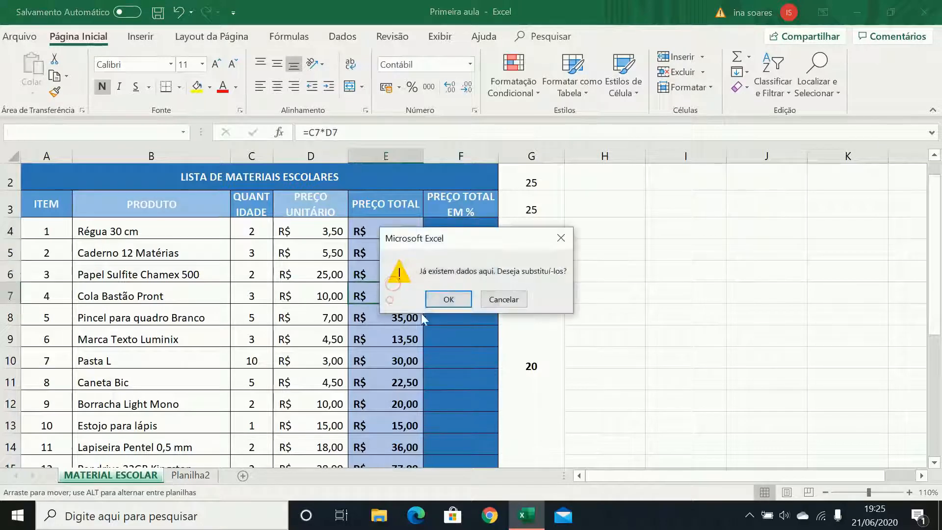
{"action": "left_click", "coordinate": [494, 300]}
{"action": "left_click", "coordinate": [387, 238]}
{"action": "left_click", "coordinate": [395, 298]}
{"action": "left_click", "coordinate": [393, 329]}
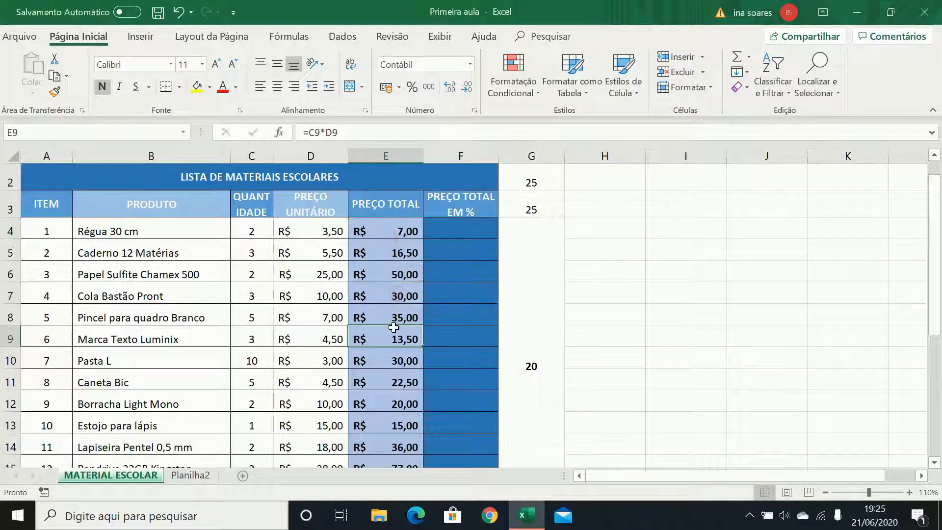
- Enter the formula =E4/E17 in F4 to divide the Régua 30 cm total price by the total expenses
{"action": "left_click", "coordinate": [470, 234]}
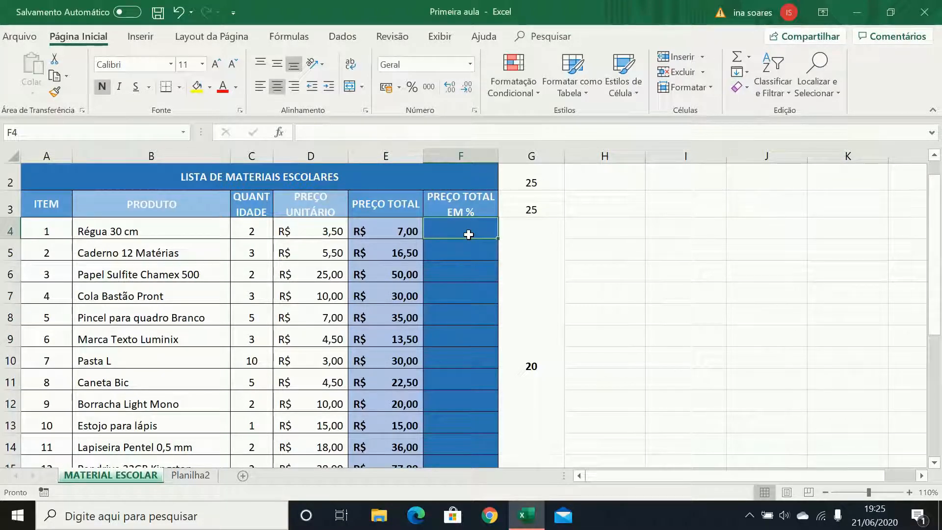
{"action": "type", "text": "="}
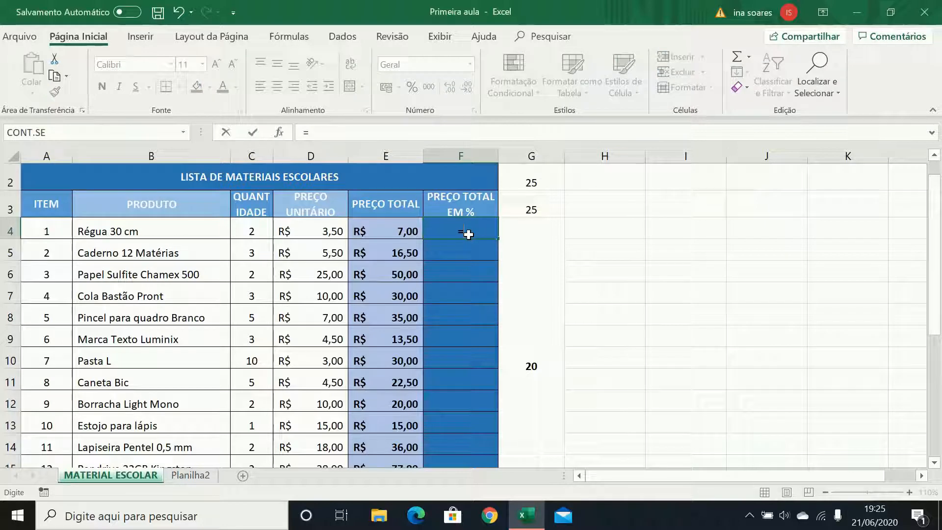
{"action": "left_click", "coordinate": [404, 231]}
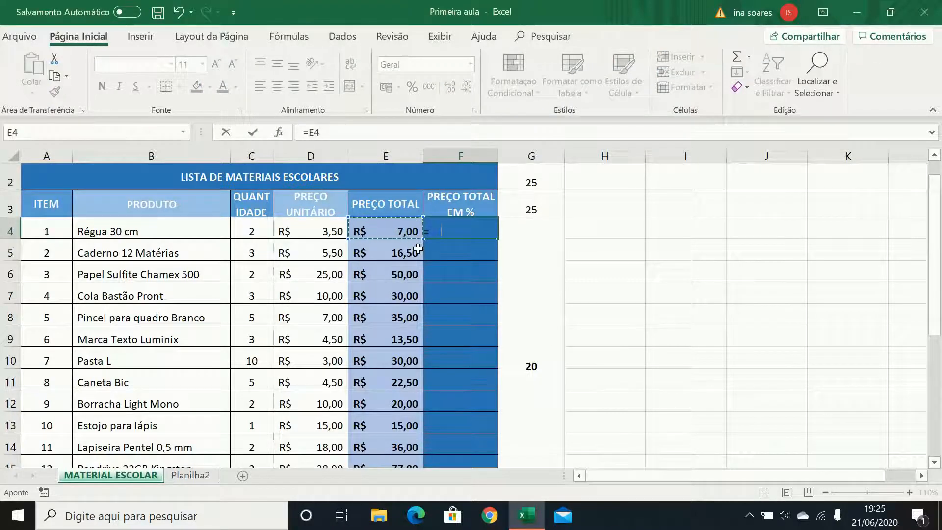
{"action": "scroll", "coordinate": [415, 244], "scroll_direction": "down", "scroll_amount": 2}
{"action": "left_click", "coordinate": [393, 367]}
{"action": "scroll", "coordinate": [421, 243], "scroll_direction": "up", "scroll_amount": 2}
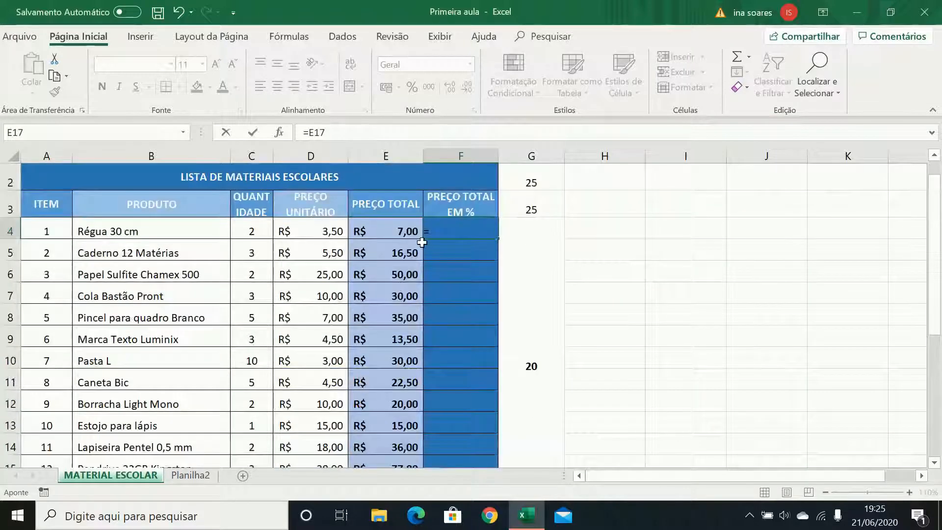
{"action": "left_click", "coordinate": [382, 232]}
{"action": "type", "text": "/"}
{"action": "scroll", "coordinate": [400, 353], "scroll_direction": "down", "scroll_amount": 1}
{"action": "left_click", "coordinate": [388, 431]}
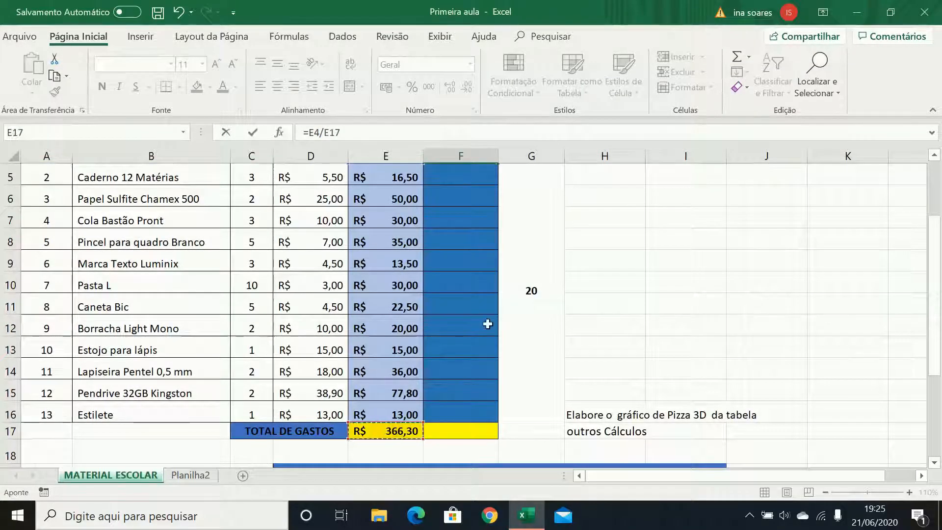
{"action": "scroll", "coordinate": [488, 322], "scroll_direction": "up", "scroll_amount": 1}
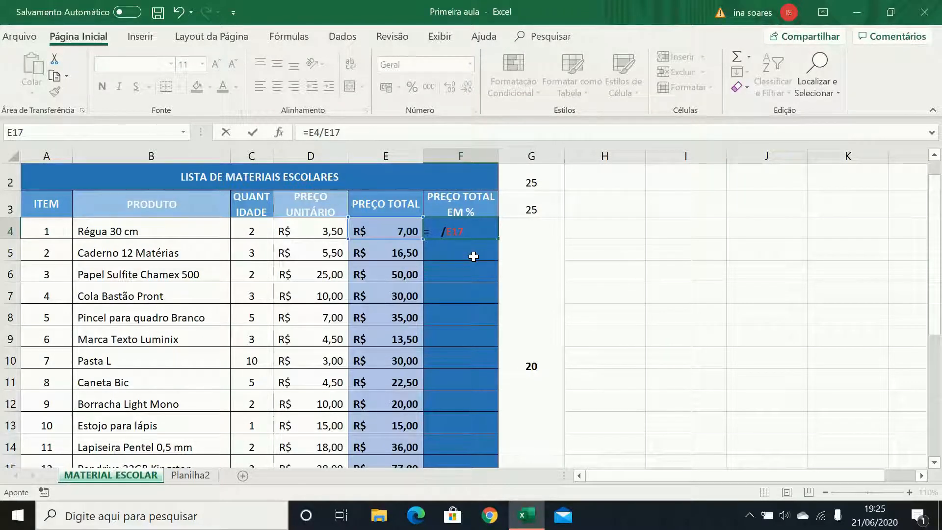
{"action": "key", "text": "Return"}
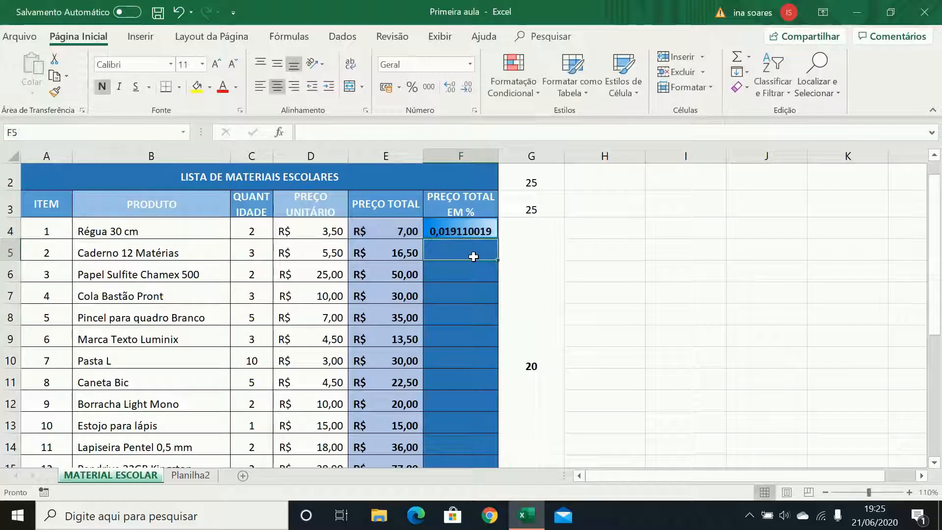
- Apply the percentage style to F4 in the PREÇO TOTAL EM % column
{"action": "left_click", "coordinate": [451, 232]}
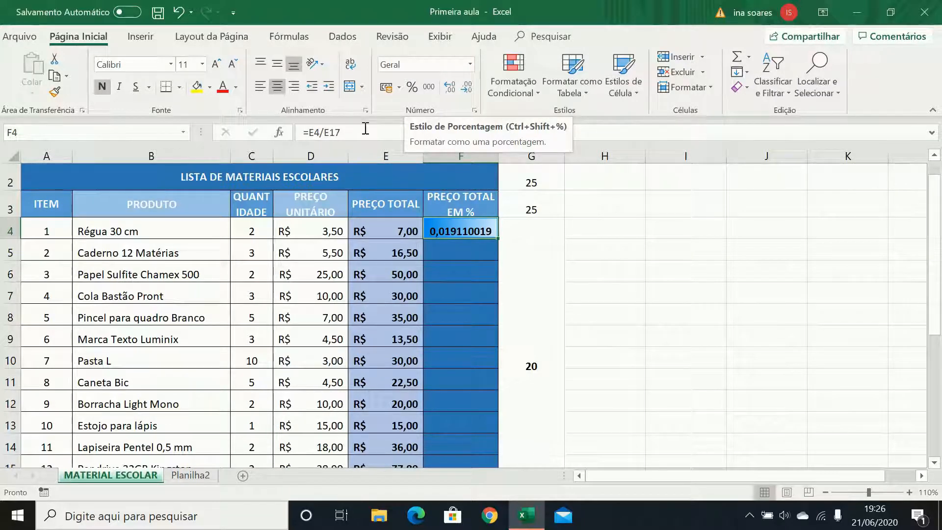
{"action": "left_click", "coordinate": [412, 87]}
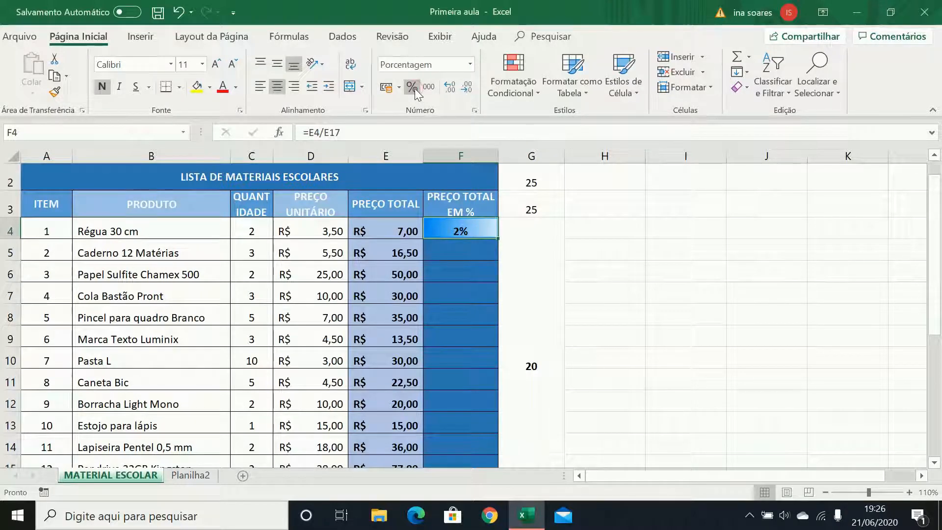
{"action": "left_click_drag", "start_coordinate": [452, 225], "coordinate": [470, 432]}
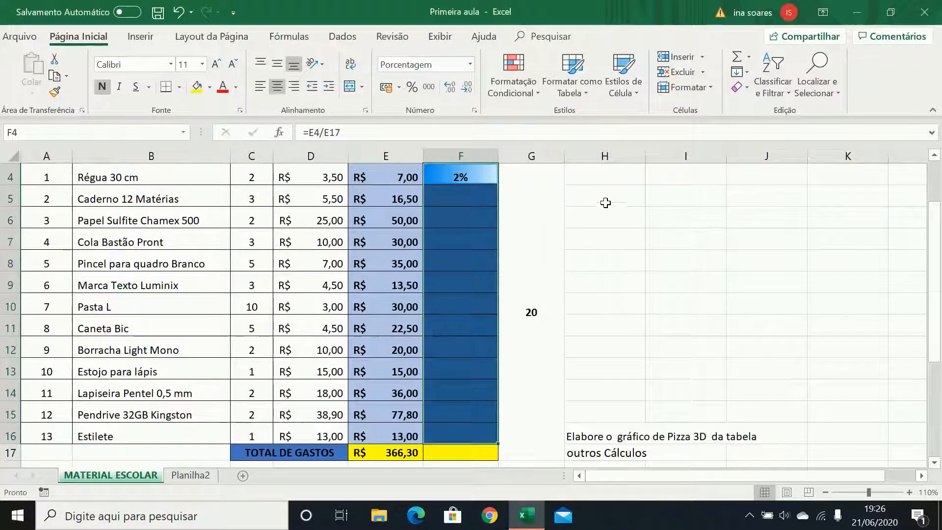
- Copy the plain formatting of the empty cell H5 onto F4:F16, replacing the blue fill
{"action": "left_click", "coordinate": [388, 184]}
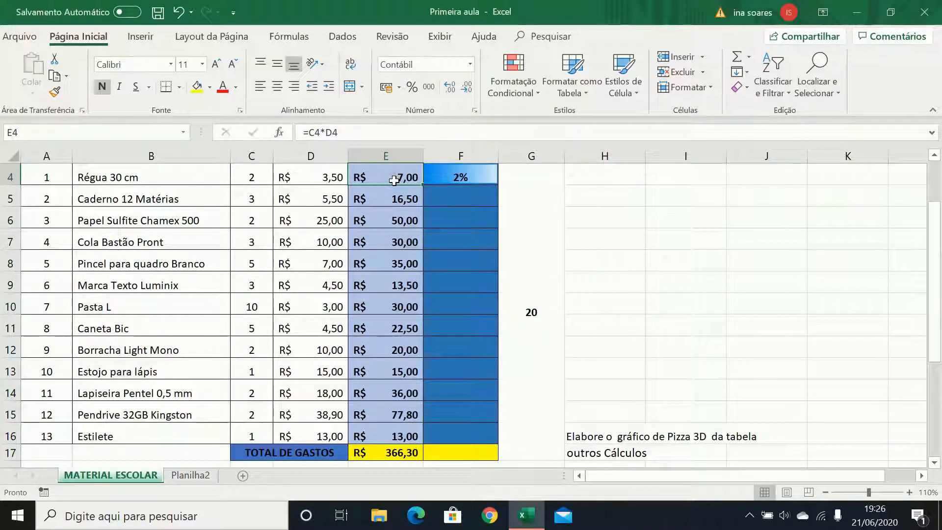
{"action": "left_click", "coordinate": [602, 196]}
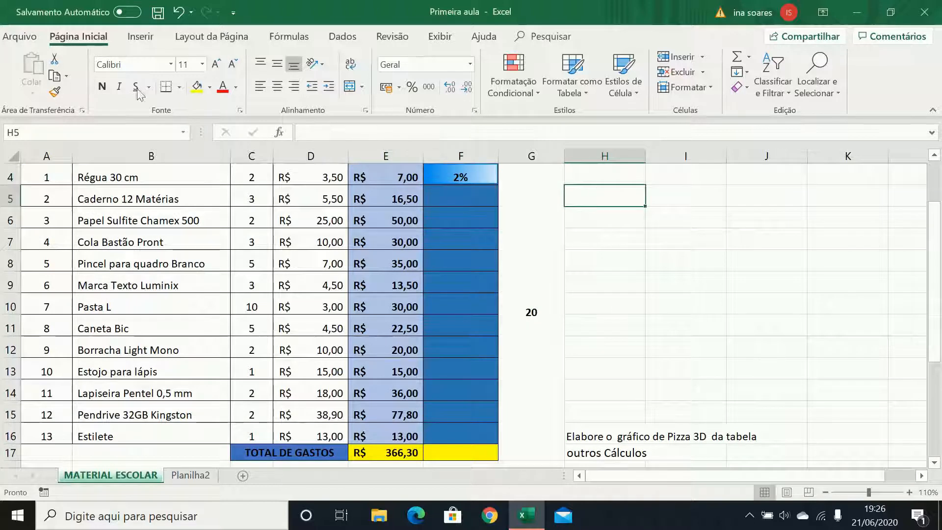
{"action": "left_click", "coordinate": [54, 92]}
{"action": "left_click", "coordinate": [438, 174]}
{"action": "left_click_drag", "start_coordinate": [438, 174], "coordinate": [433, 435]}
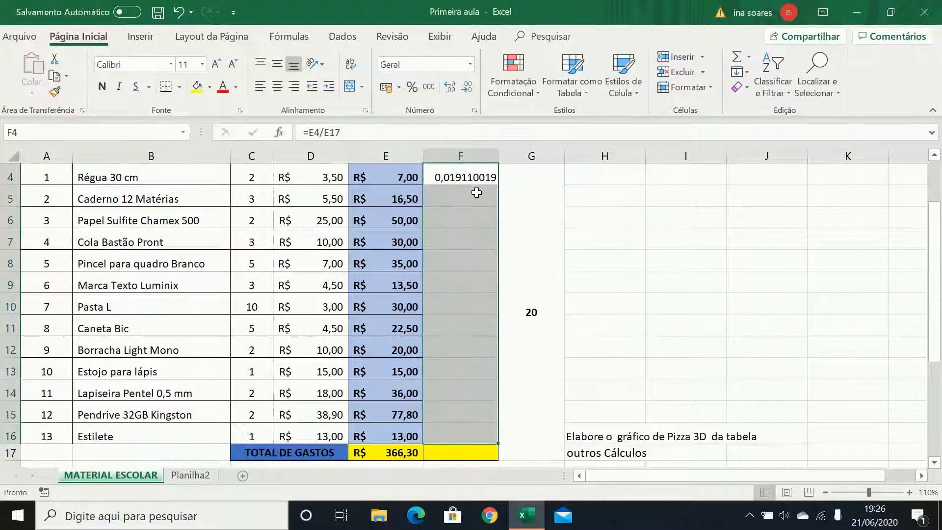
- Format F4 as a percentage and fill its formula down to F8
{"action": "left_click", "coordinate": [473, 177]}
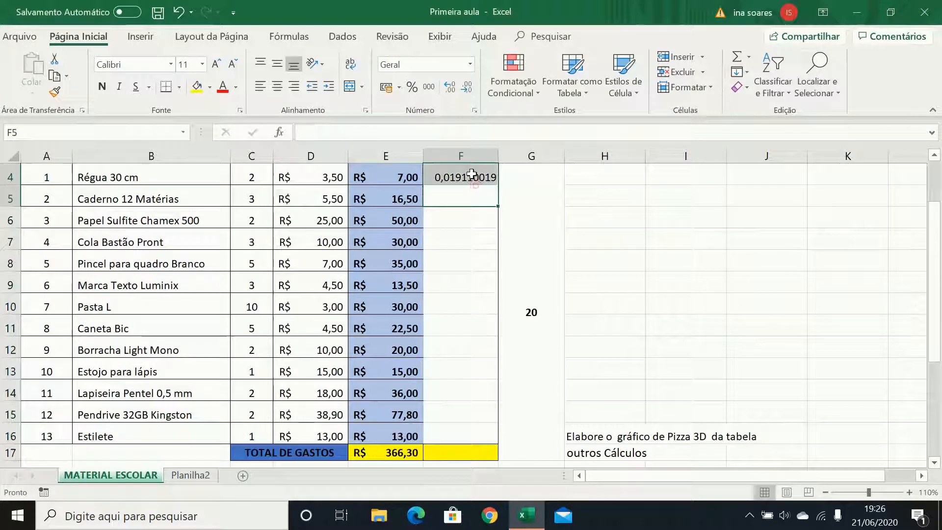
{"action": "left_click", "coordinate": [412, 89]}
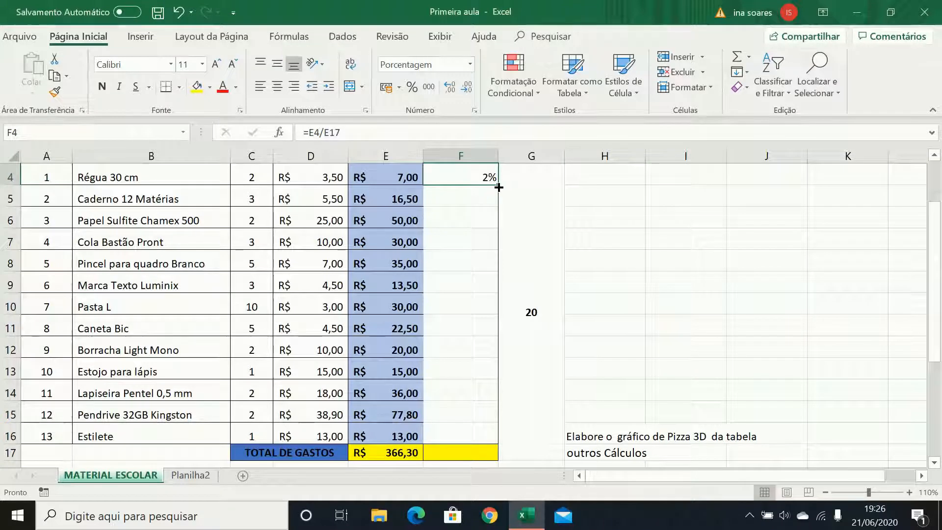
{"action": "left_click_drag", "start_coordinate": [500, 185], "coordinate": [499, 273]}
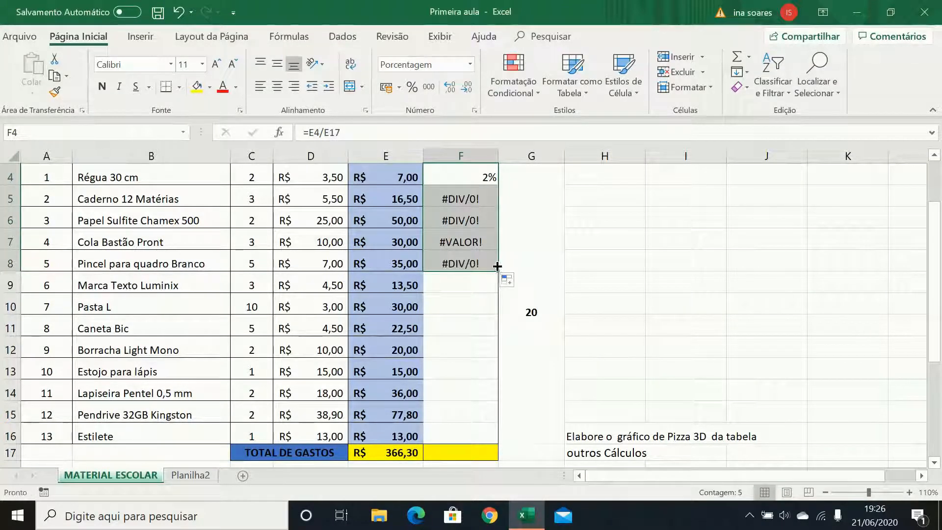
- Compare the formulas in F4 and F5 with the item totals in E4 and E5 and the TOTAL DE GASTOS cell E17
{"action": "left_click", "coordinate": [473, 179]}
{"action": "left_click", "coordinate": [461, 196]}
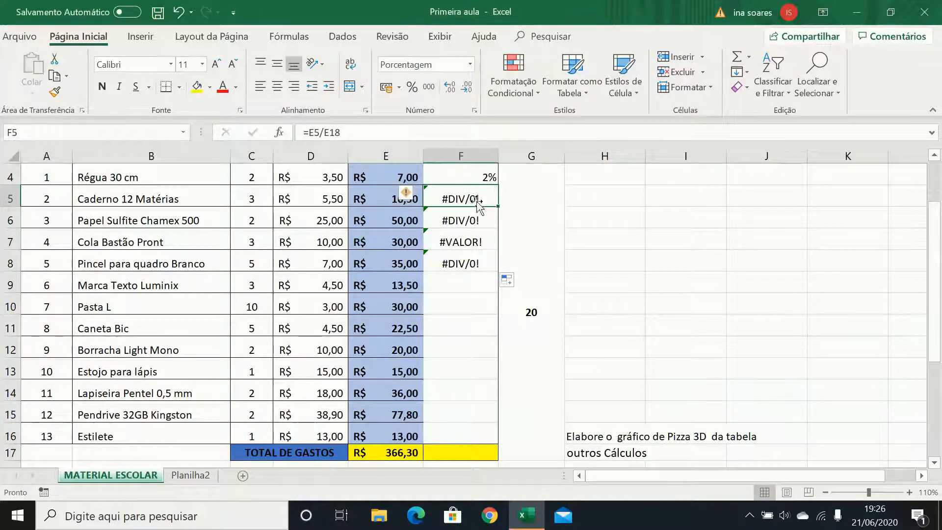
{"action": "left_click", "coordinate": [479, 177]}
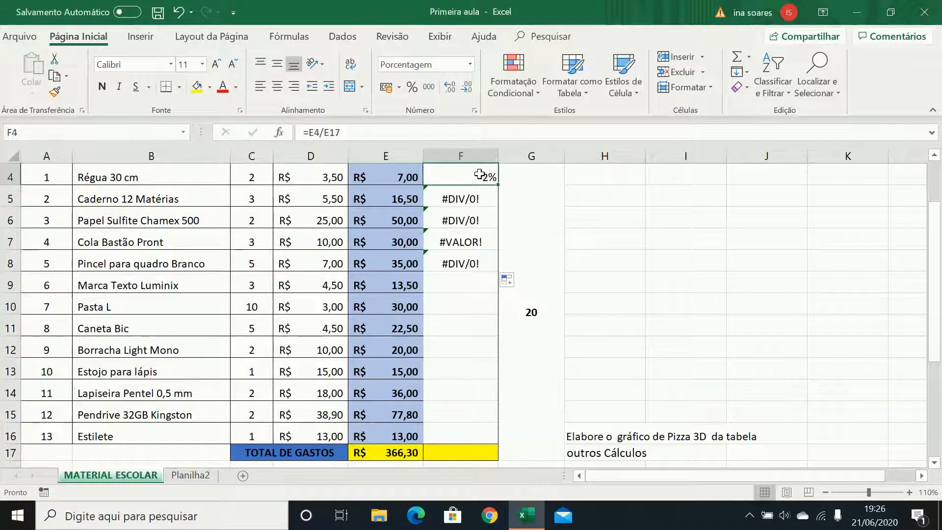
{"action": "left_click", "coordinate": [404, 178]}
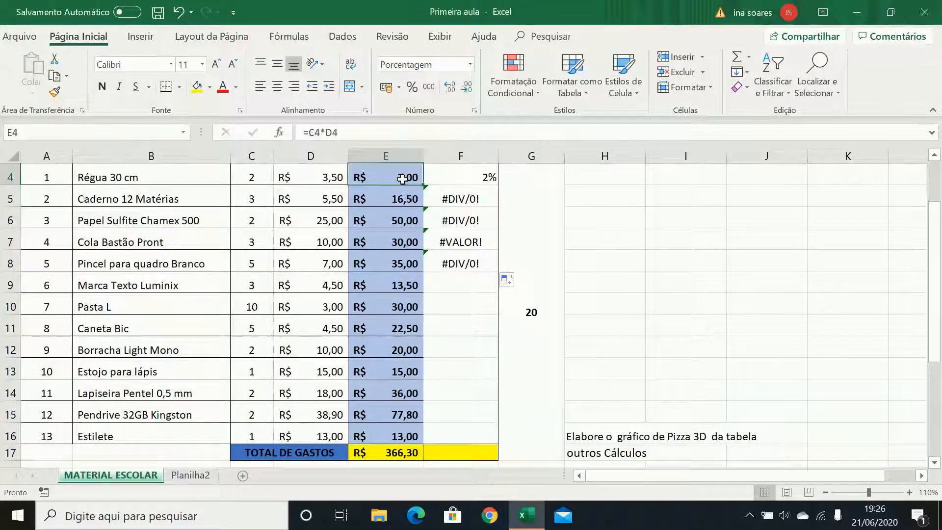
{"action": "left_click", "coordinate": [375, 452]}
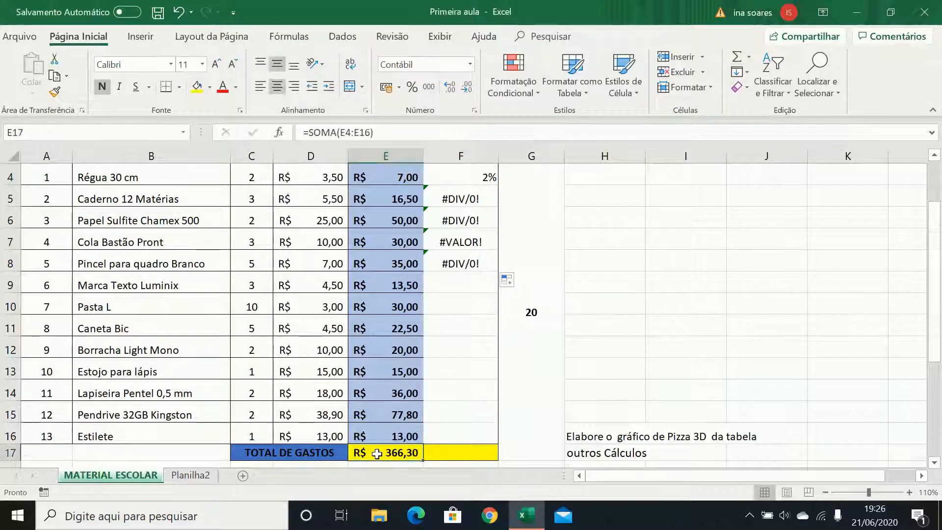
{"action": "left_click", "coordinate": [402, 199]}
{"action": "left_click", "coordinate": [368, 450]}
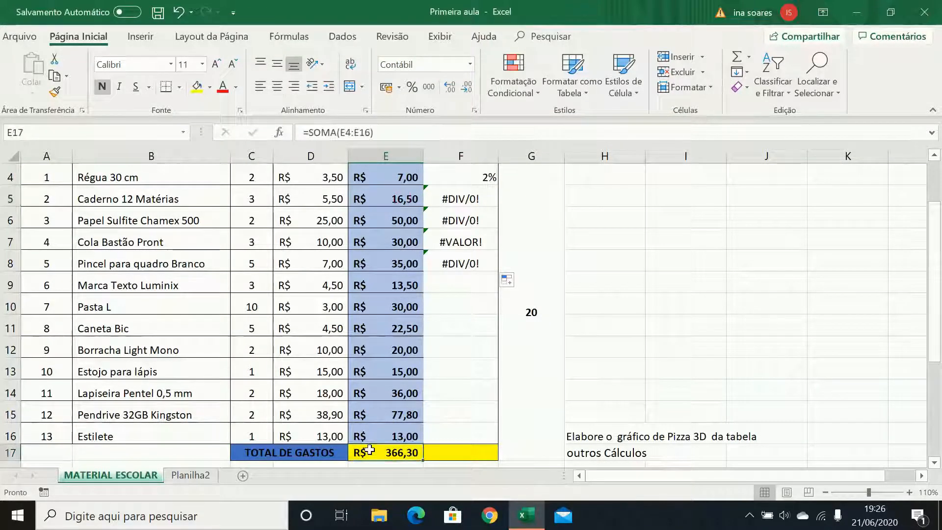
- Trace the references of the F5 formula to E5 and to E18 below the TOTAL DE GASTOS row
{"action": "left_click", "coordinate": [473, 197]}
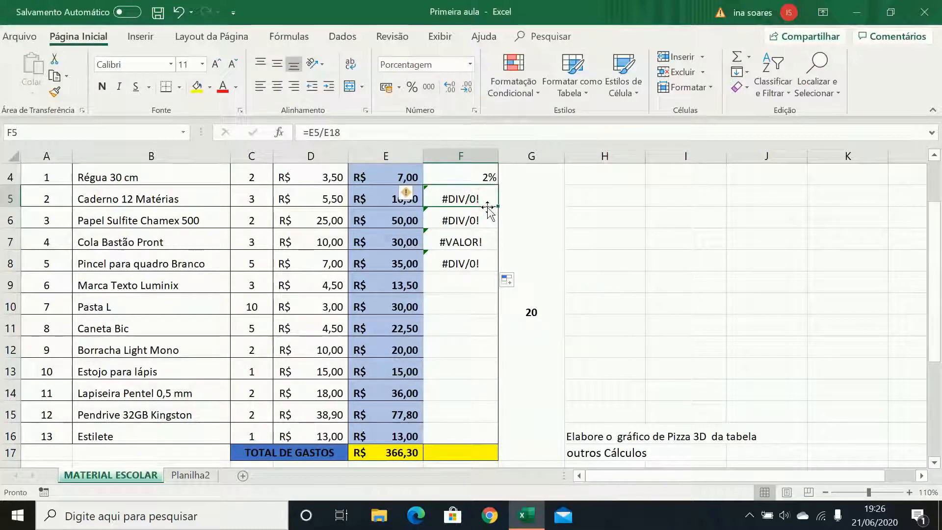
{"action": "left_click", "coordinate": [396, 205]}
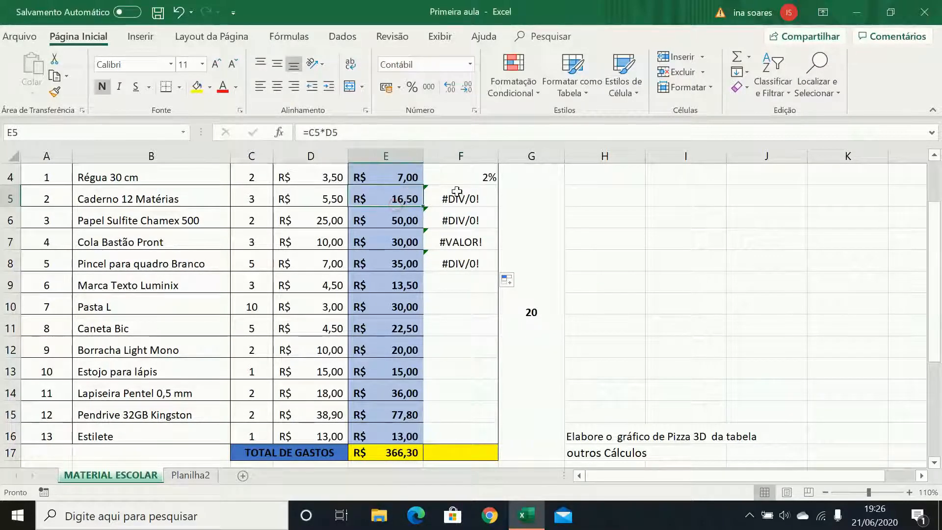
{"action": "left_click", "coordinate": [457, 194]}
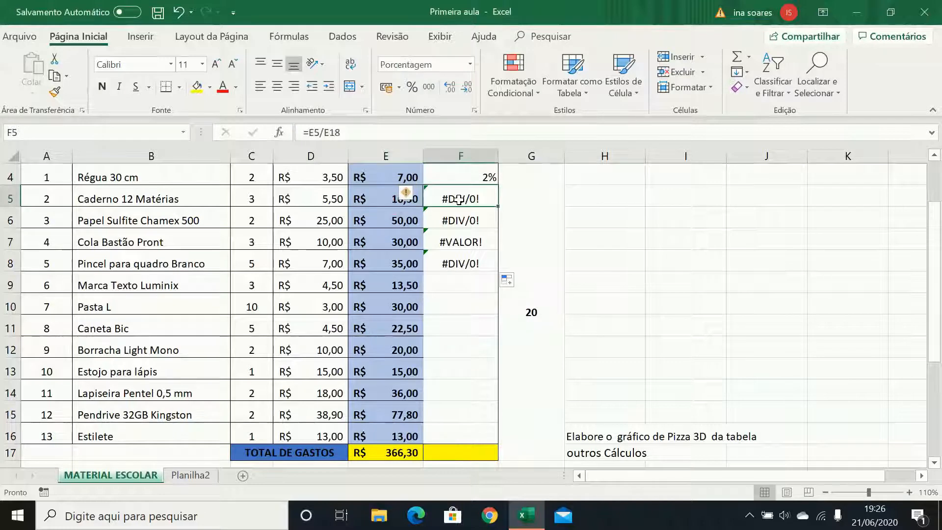
{"action": "left_click", "coordinate": [404, 193]}
{"action": "left_click", "coordinate": [465, 192]}
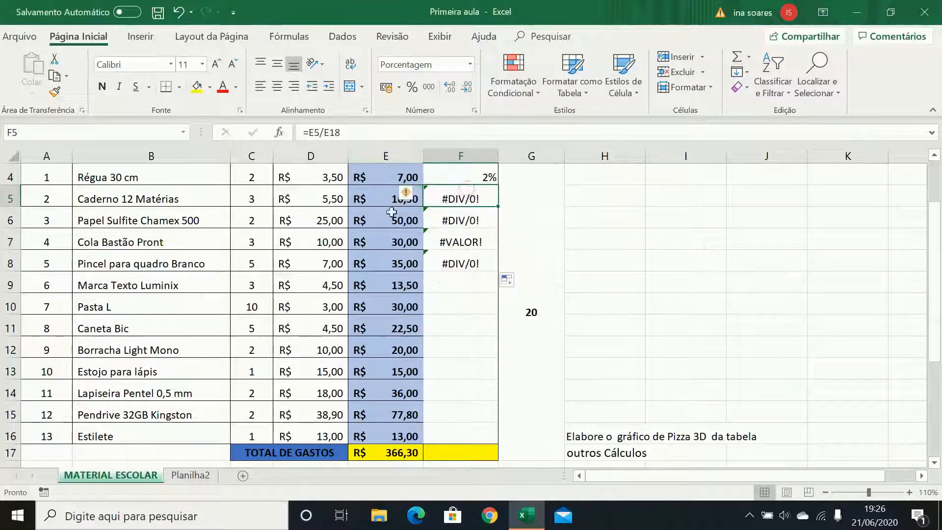
{"action": "scroll", "coordinate": [479, 387], "scroll_direction": "down", "scroll_amount": 1}
{"action": "left_click", "coordinate": [472, 403]}
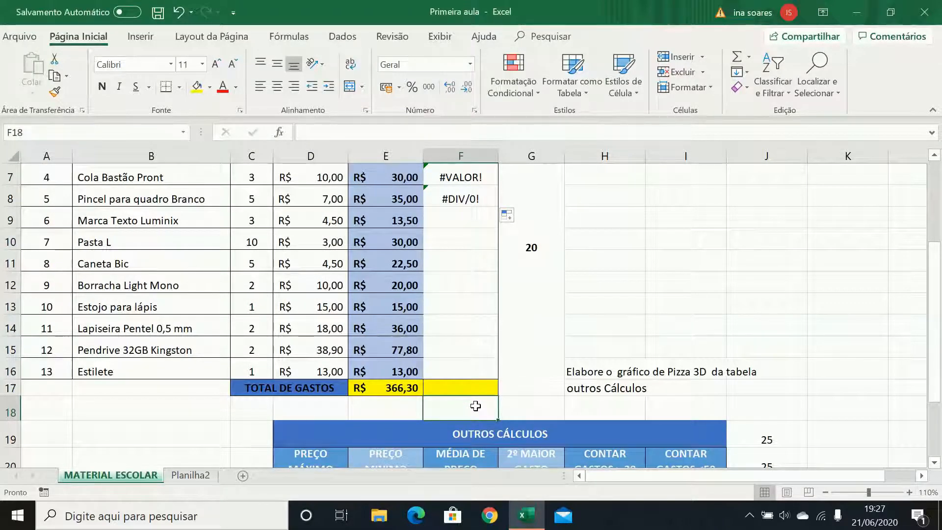
{"action": "left_click", "coordinate": [477, 391]}
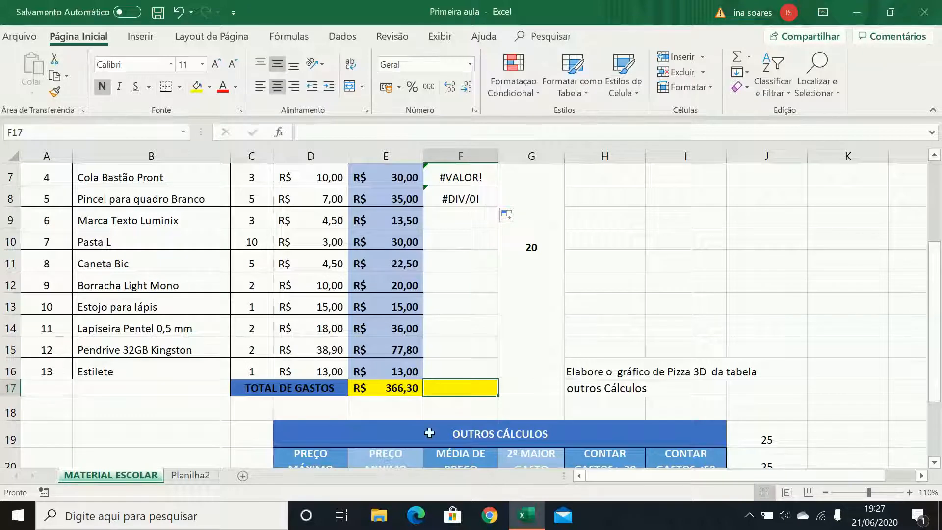
{"action": "left_click", "coordinate": [462, 406]}
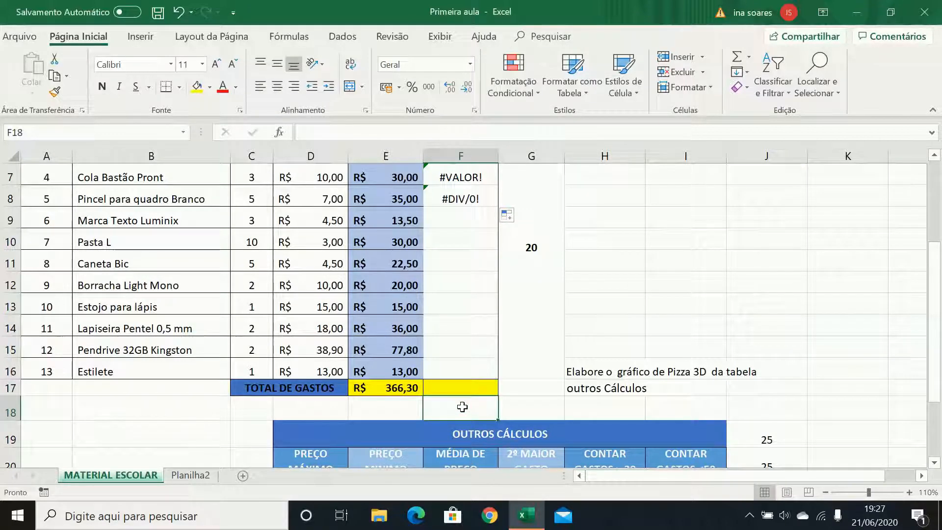
{"action": "left_click", "coordinate": [382, 412]}
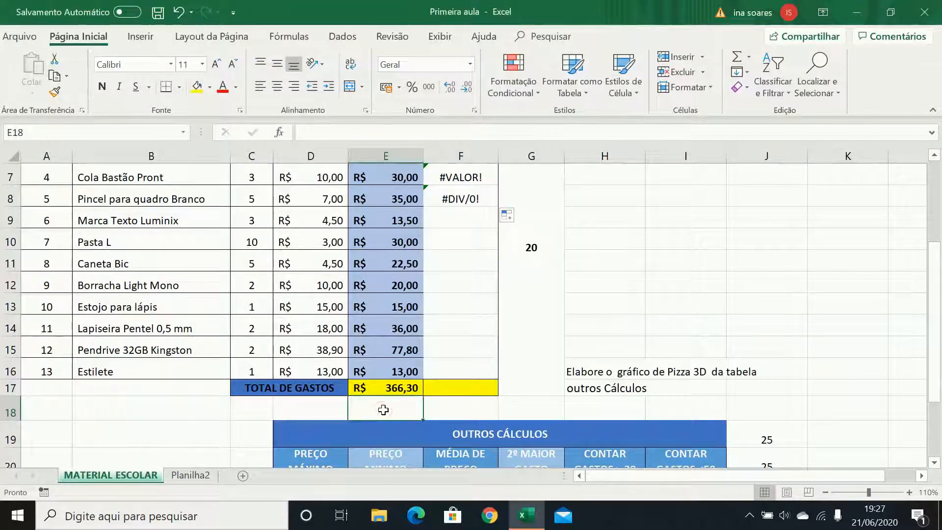
{"action": "scroll", "coordinate": [455, 330], "scroll_direction": "up", "scroll_amount": 1}
{"action": "scroll", "coordinate": [455, 330], "scroll_direction": "up", "scroll_amount": 1}
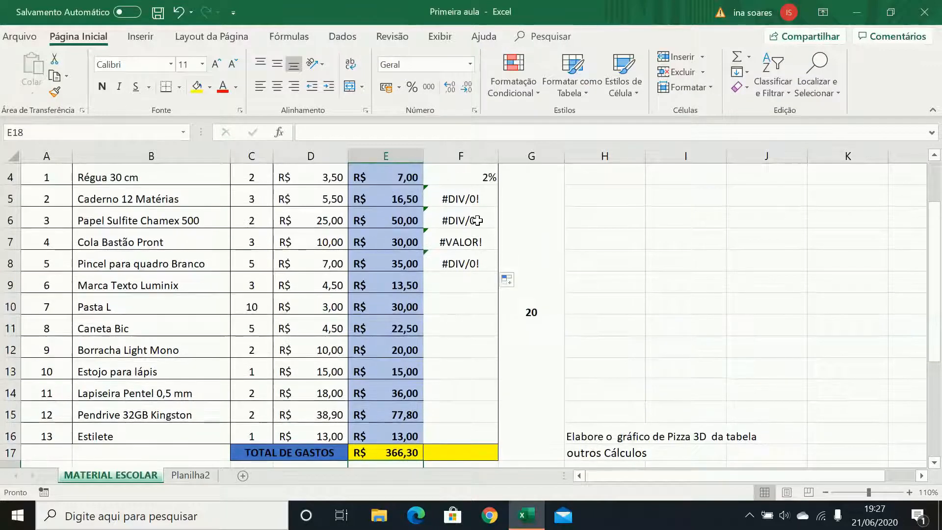
- Inspect the copied formulas in F5, F6 and F7 and the cell E20 that F7 refers to
{"action": "left_click", "coordinate": [462, 198]}
{"action": "left_click", "coordinate": [461, 221]}
{"action": "left_click", "coordinate": [462, 241]}
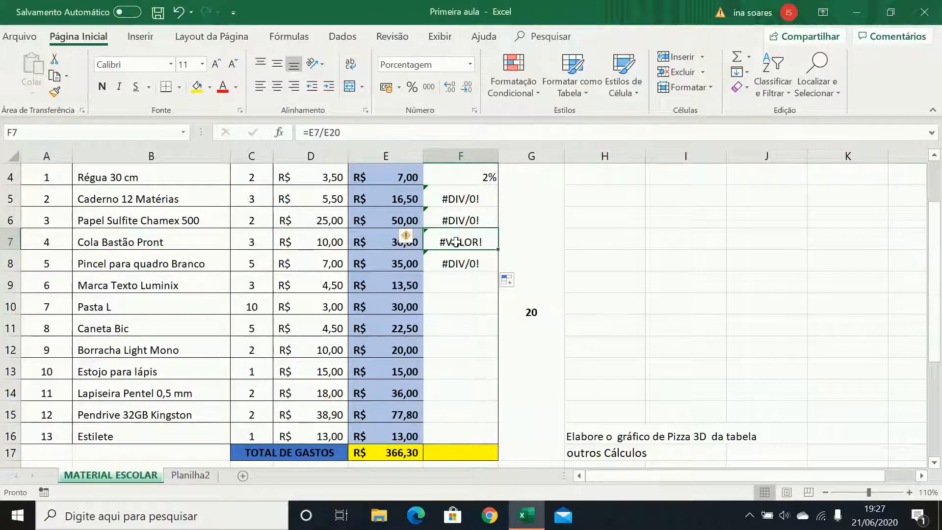
{"action": "scroll", "coordinate": [461, 343], "scroll_direction": "down", "scroll_amount": 1}
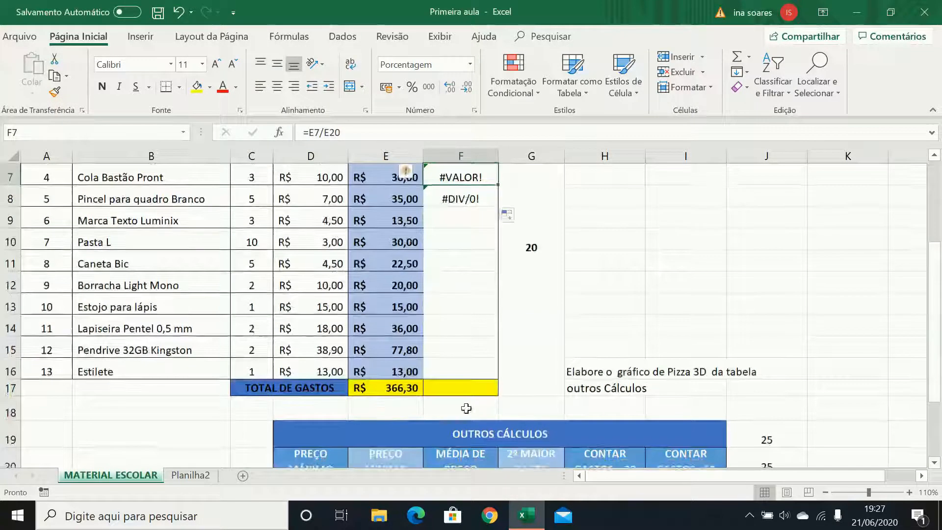
{"action": "left_click", "coordinate": [399, 454]}
{"action": "scroll", "coordinate": [492, 309], "scroll_direction": "up", "scroll_amount": 2}
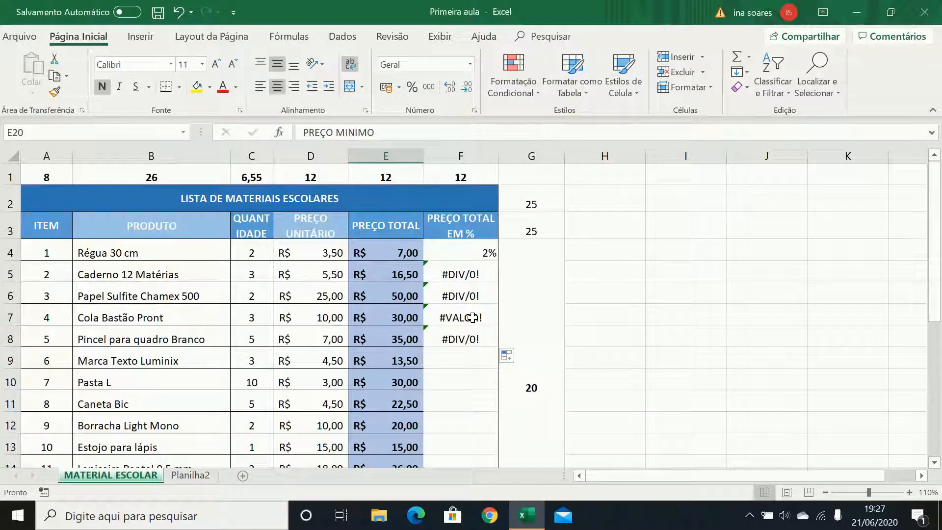
- Change the F4 formula to =E4/E$17 so the reference to the total expenses row is locked
{"action": "left_click", "coordinate": [478, 252]}
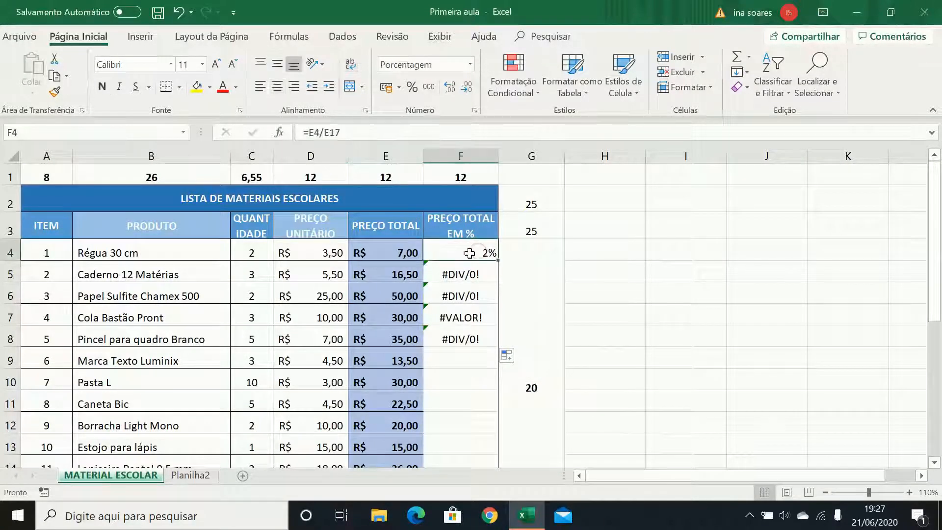
{"action": "left_click", "coordinate": [330, 131]}
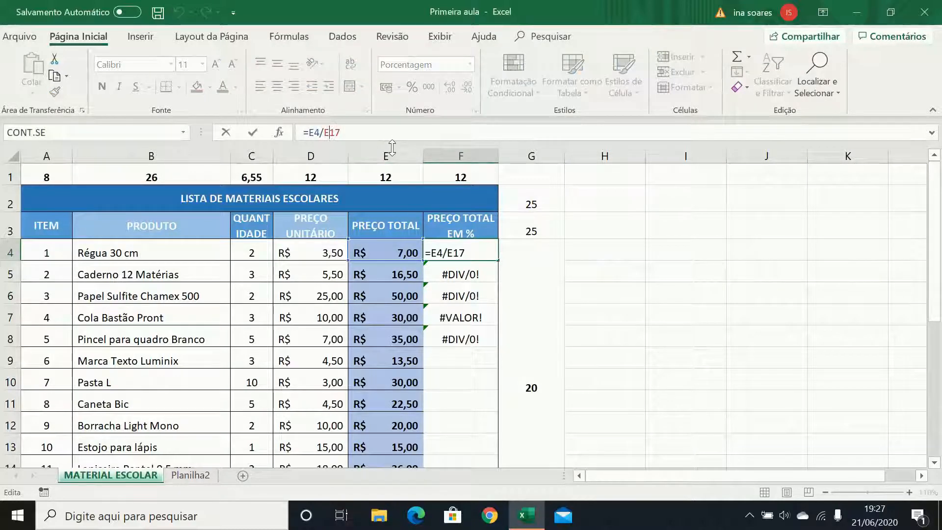
{"action": "type", "text": "$"}
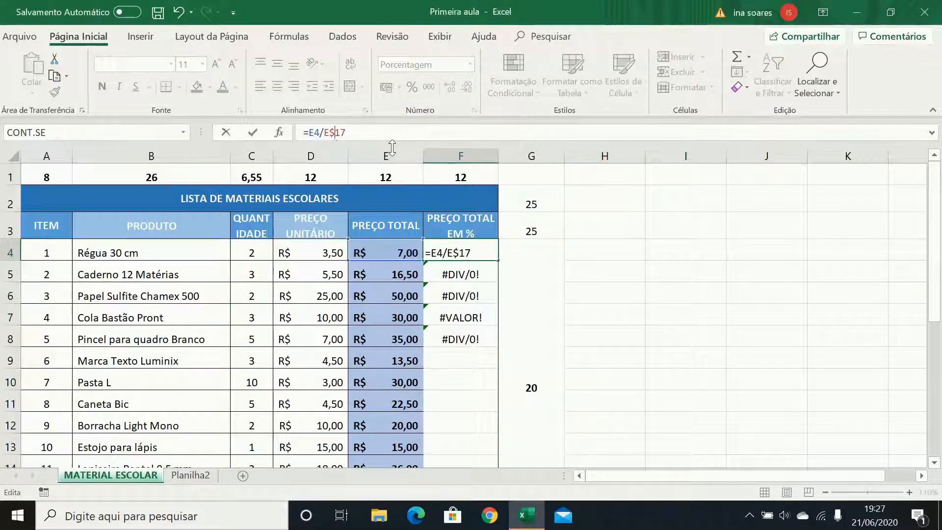
{"action": "key", "text": "Return"}
- Fill the corrected percentage formula from F4 down the PREÇO TOTAL EM % column to F16
{"action": "left_click", "coordinate": [484, 247]}
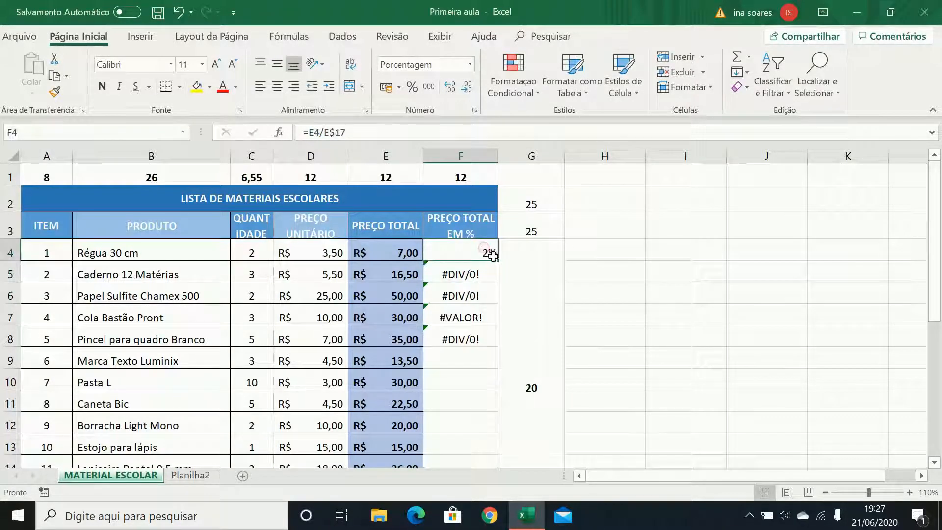
{"action": "left_click_drag", "start_coordinate": [498, 260], "coordinate": [460, 442]}
{"action": "scroll", "coordinate": [458, 290], "scroll_direction": "up", "scroll_amount": 1}
{"action": "scroll", "coordinate": [459, 289], "scroll_direction": "up", "scroll_amount": 1}
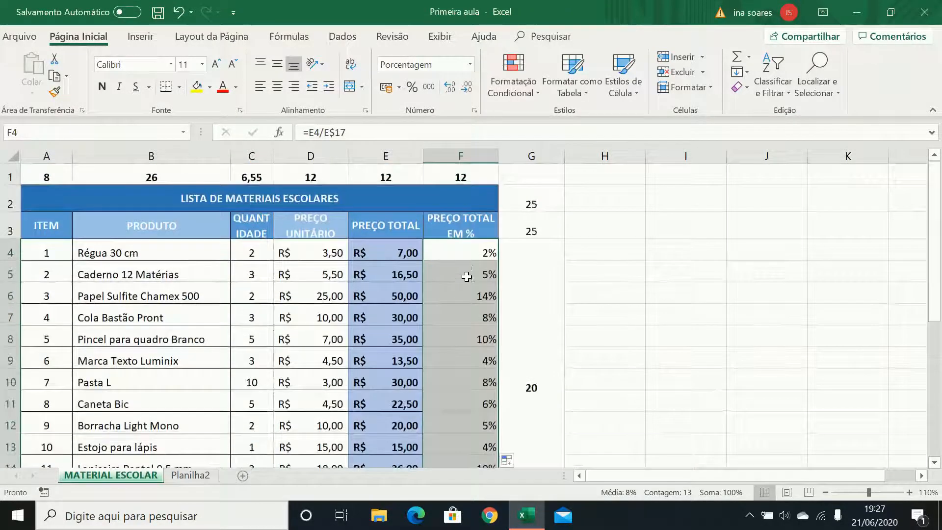
- Check the copied percentage formulas cell by cell from F4 to F10
{"action": "left_click", "coordinate": [464, 250]}
{"action": "key", "text": "Down"}
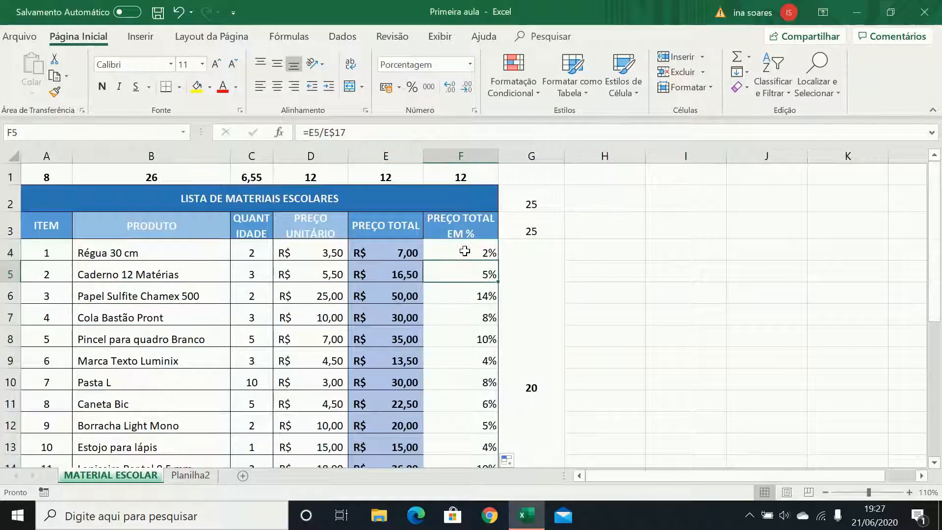
{"action": "key", "text": "Down"}
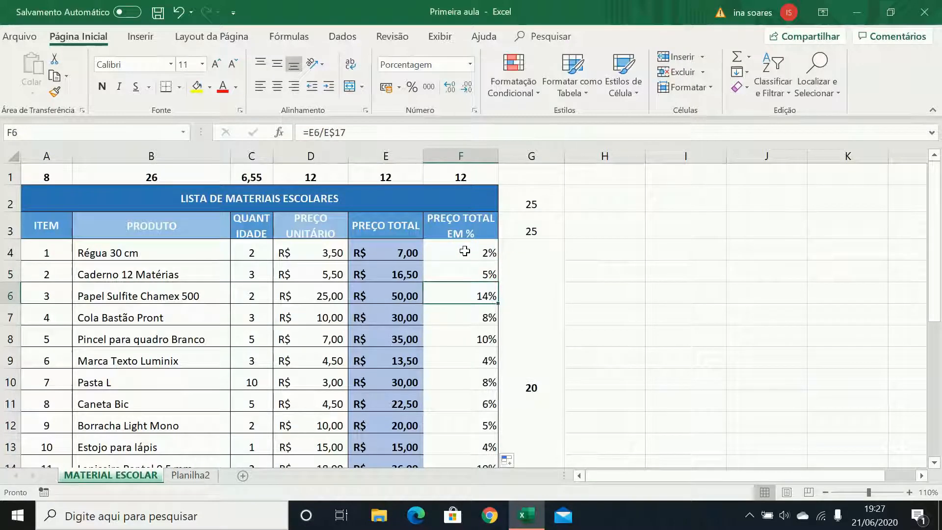
{"action": "key", "text": "Down"}
{"action": "key", "text": "Down"}
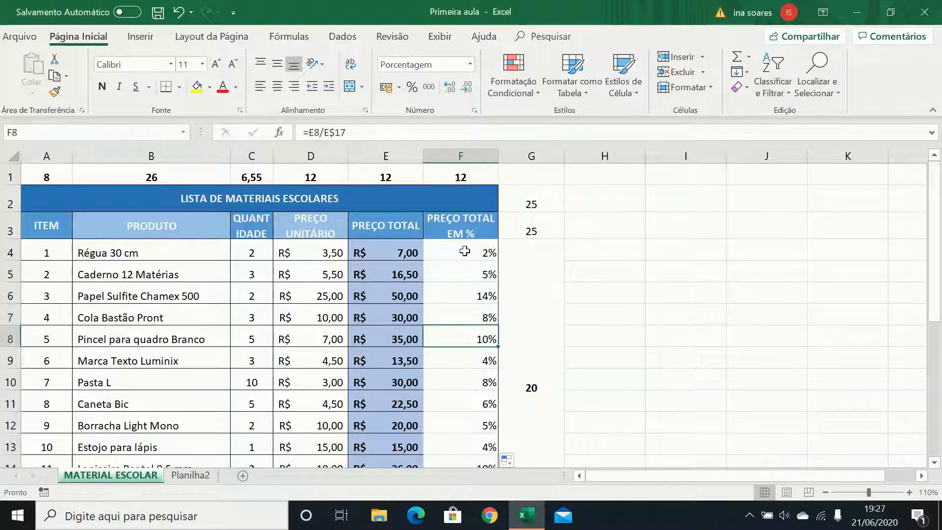
{"action": "key", "text": "Down"}
{"action": "key", "text": "Down"}
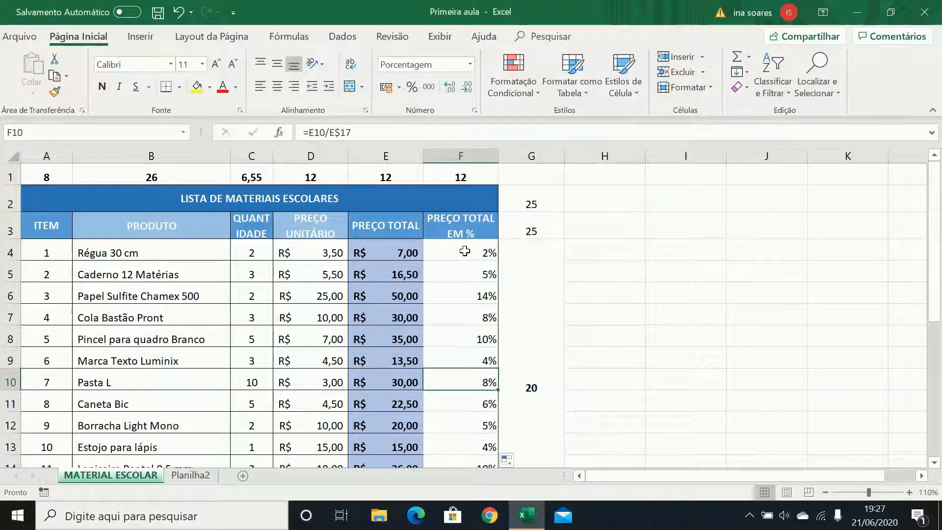
- Fill the percentage cells F4:F16 with a medium-light blue theme colour
{"action": "scroll", "coordinate": [462, 261], "scroll_direction": "down", "scroll_amount": 1}
{"action": "scroll", "coordinate": [486, 282], "scroll_direction": "up", "scroll_amount": 1}
{"action": "scroll", "coordinate": [387, 398], "scroll_direction": "down", "scroll_amount": 1}
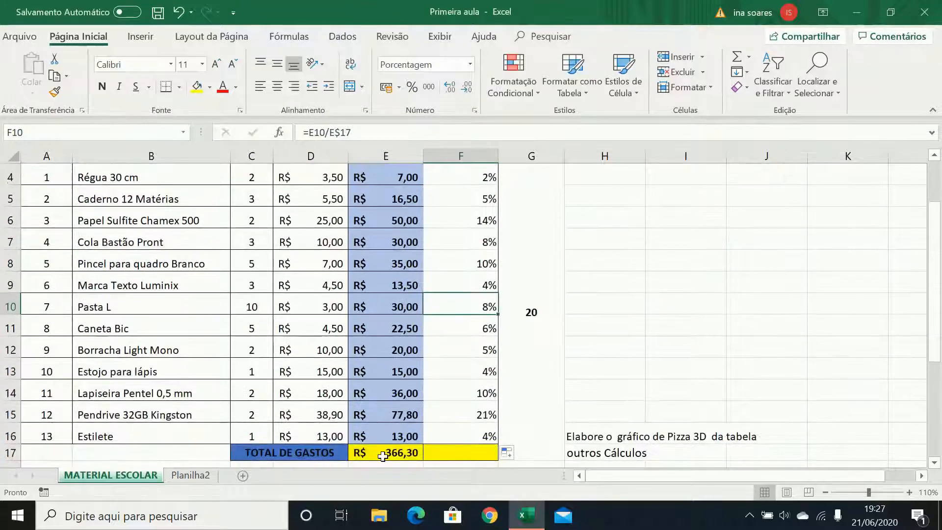
{"action": "scroll", "coordinate": [504, 342], "scroll_direction": "up", "scroll_amount": 1}
{"action": "left_click_drag", "start_coordinate": [466, 258], "coordinate": [451, 441]}
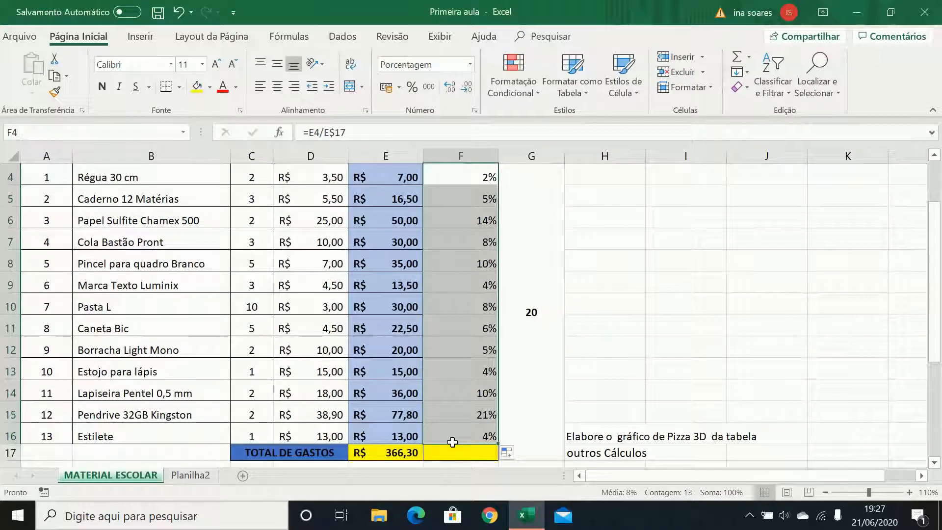
{"action": "left_click", "coordinate": [210, 86]}
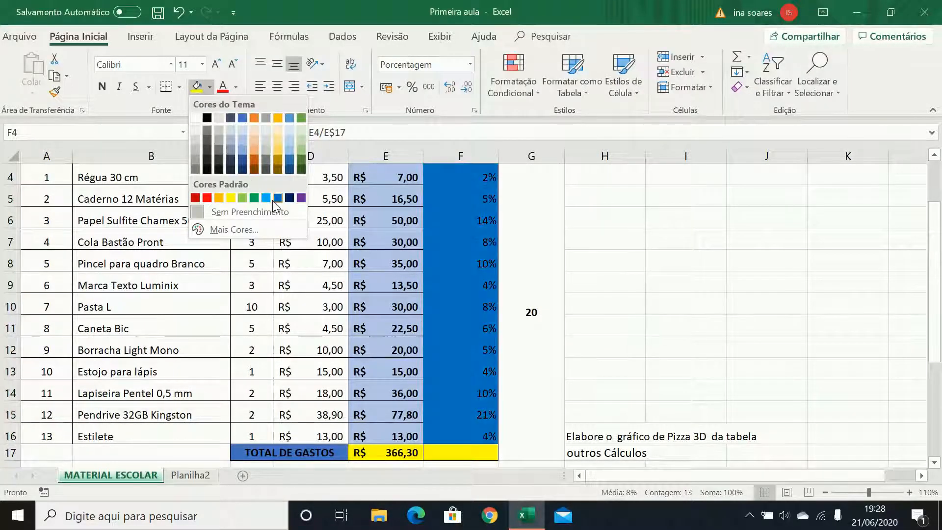
{"action": "left_click", "coordinate": [289, 150]}
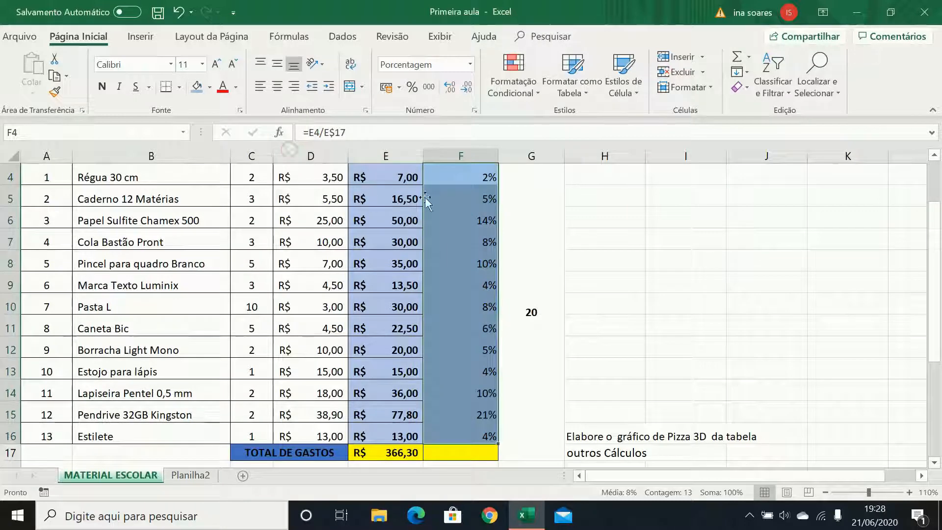
- Apply all borders to the percentage cells F4:F16 and centre their contents horizontally
{"action": "left_click", "coordinate": [180, 87]}
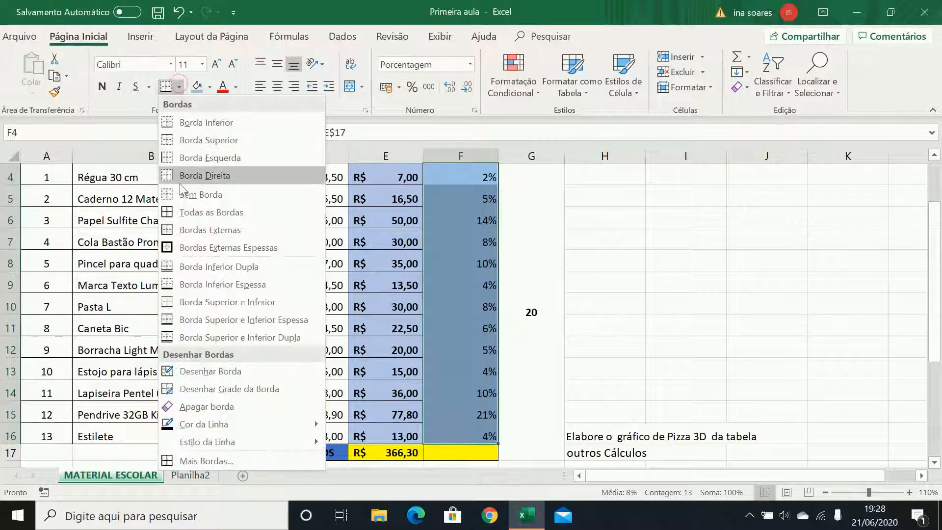
{"action": "left_click", "coordinate": [210, 213]}
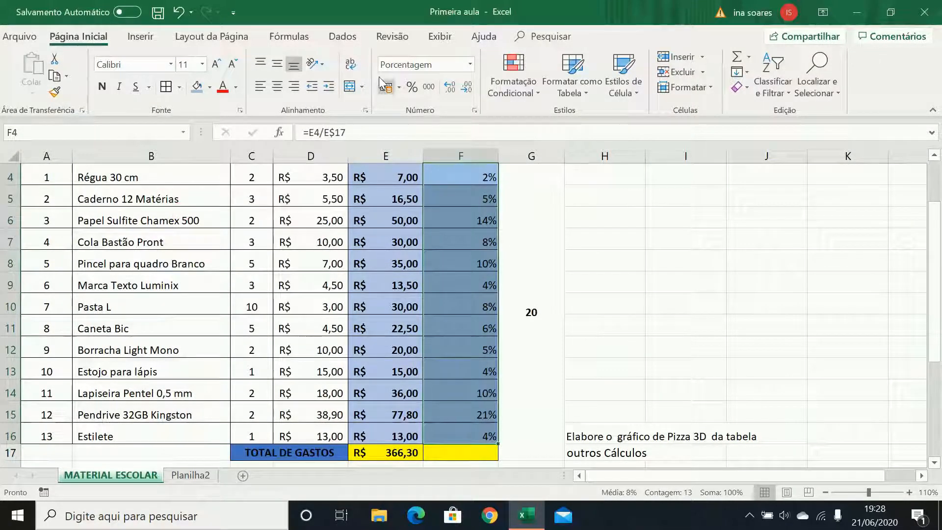
{"action": "left_click", "coordinate": [276, 87]}
{"action": "scroll", "coordinate": [633, 258], "scroll_direction": "up", "scroll_amount": 1}
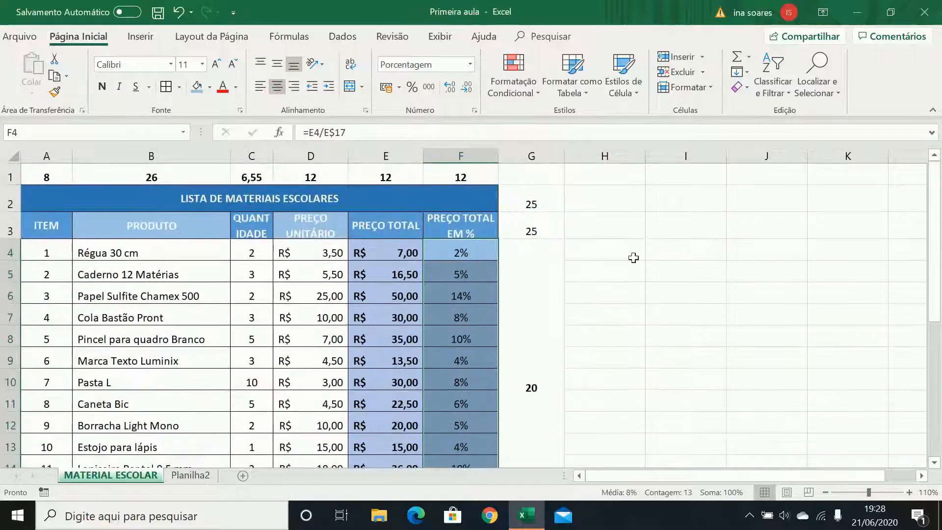
{"action": "left_click", "coordinate": [383, 255]}
{"action": "left_click", "coordinate": [467, 267]}
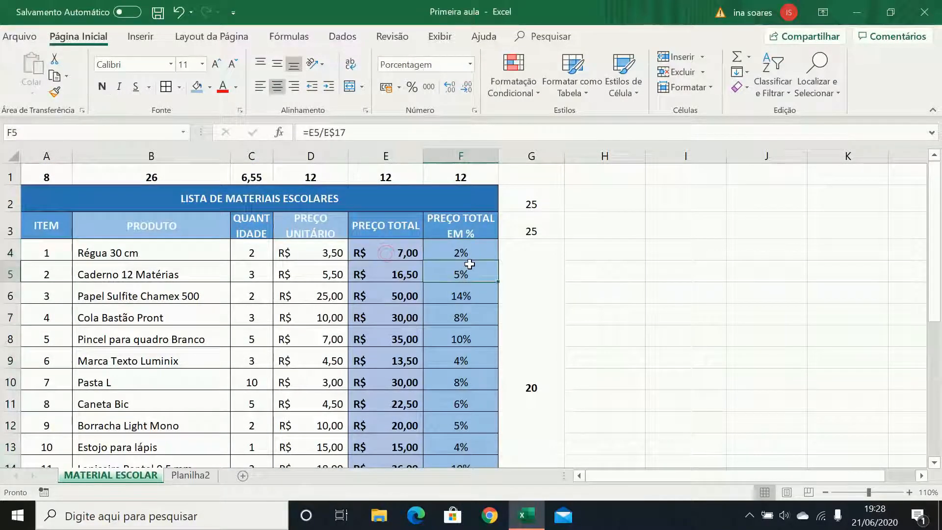
- Calculate the PREÇO MÁXIMO in D21 with the MÁXIMO function over the total prices E4:E16
{"action": "scroll", "coordinate": [470, 265], "scroll_direction": "down", "scroll_amount": 1}
{"action": "scroll", "coordinate": [472, 266], "scroll_direction": "down", "scroll_amount": 2}
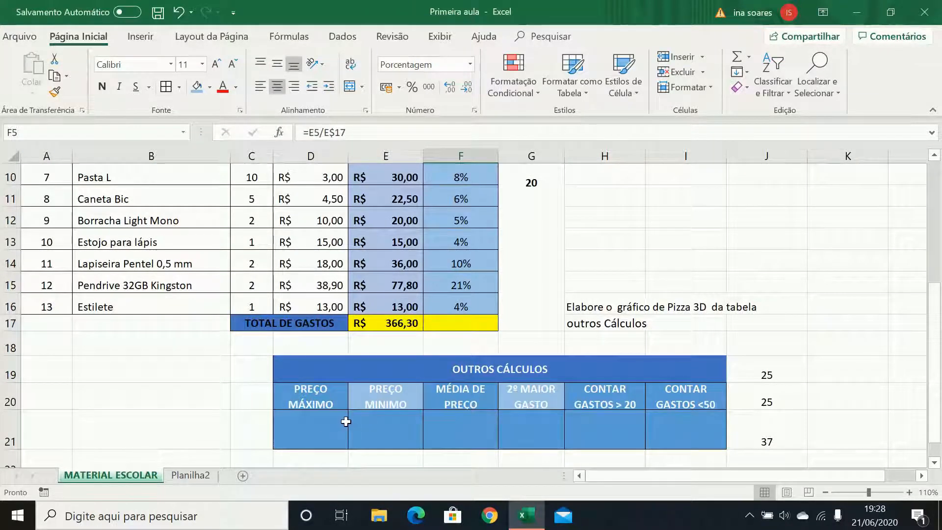
{"action": "scroll", "coordinate": [346, 422], "scroll_direction": "up", "scroll_amount": 3}
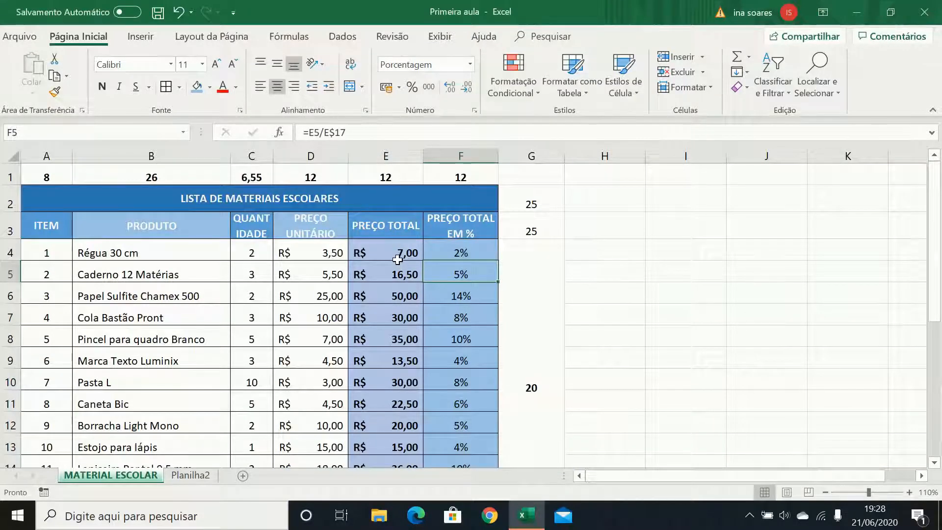
{"action": "scroll", "coordinate": [397, 259], "scroll_direction": "down", "scroll_amount": 3}
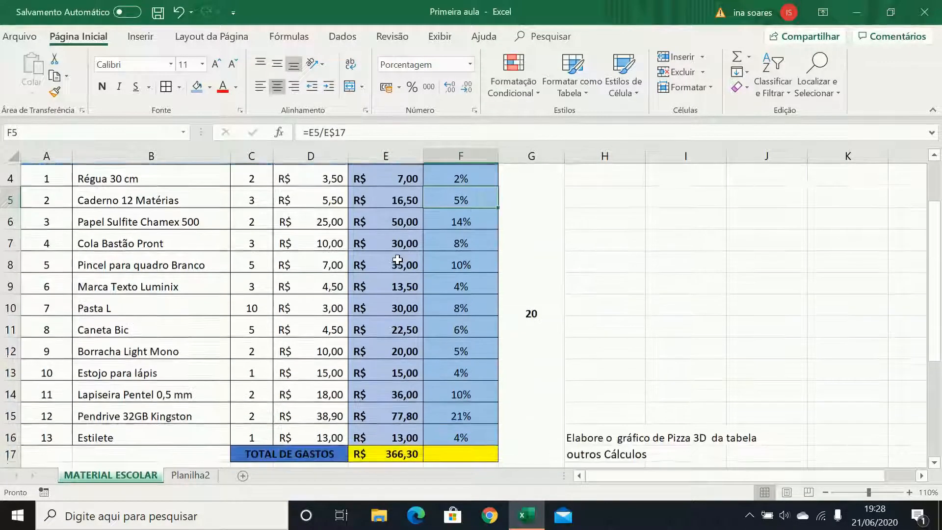
{"action": "left_click", "coordinate": [328, 441]}
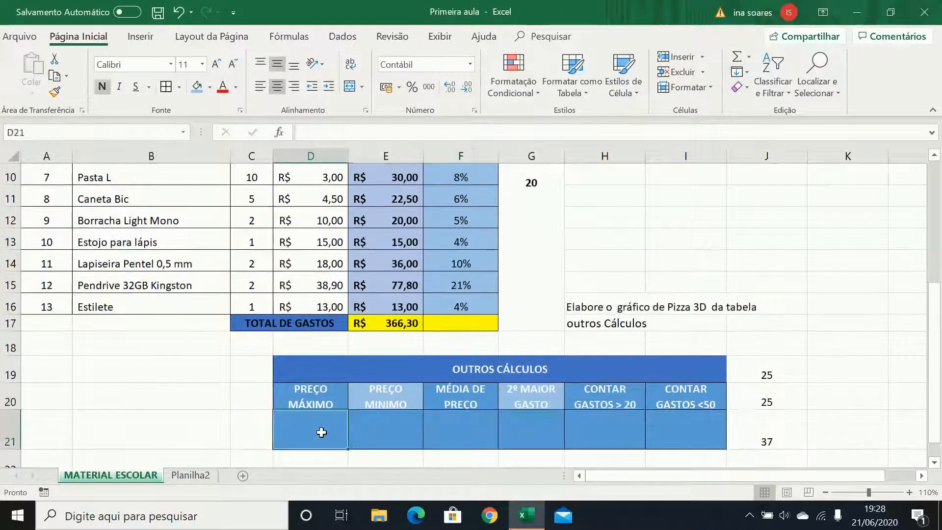
{"action": "left_click", "coordinate": [751, 58]}
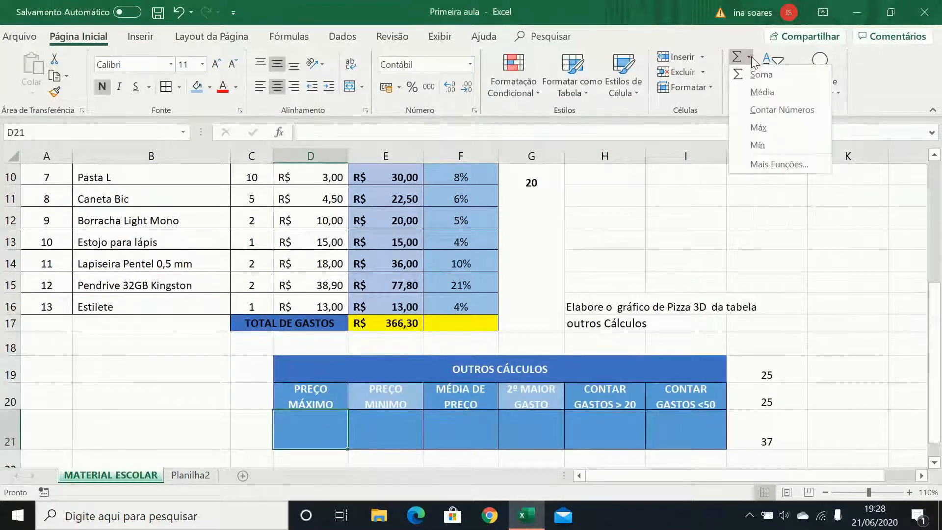
{"action": "left_click", "coordinate": [738, 124]}
{"action": "scroll", "coordinate": [436, 264], "scroll_direction": "up", "scroll_amount": 3}
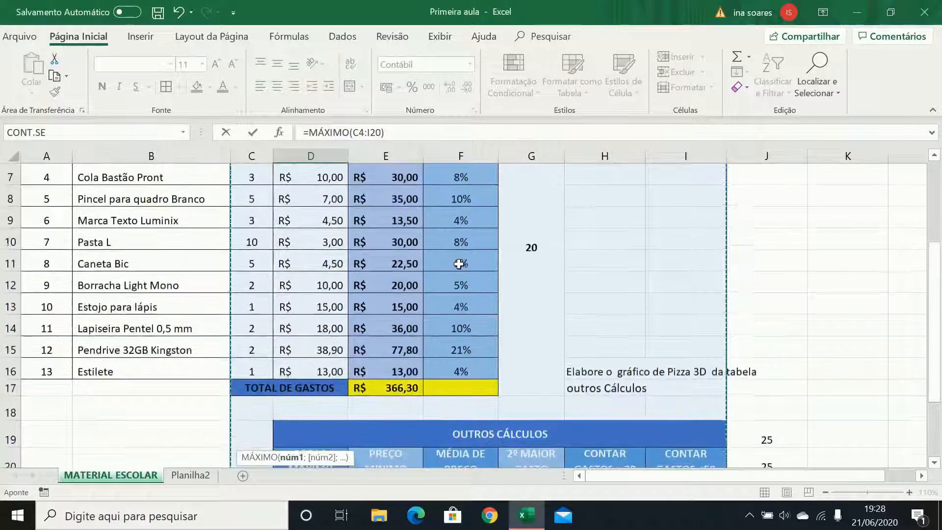
{"action": "left_click_drag", "start_coordinate": [396, 251], "coordinate": [410, 432]}
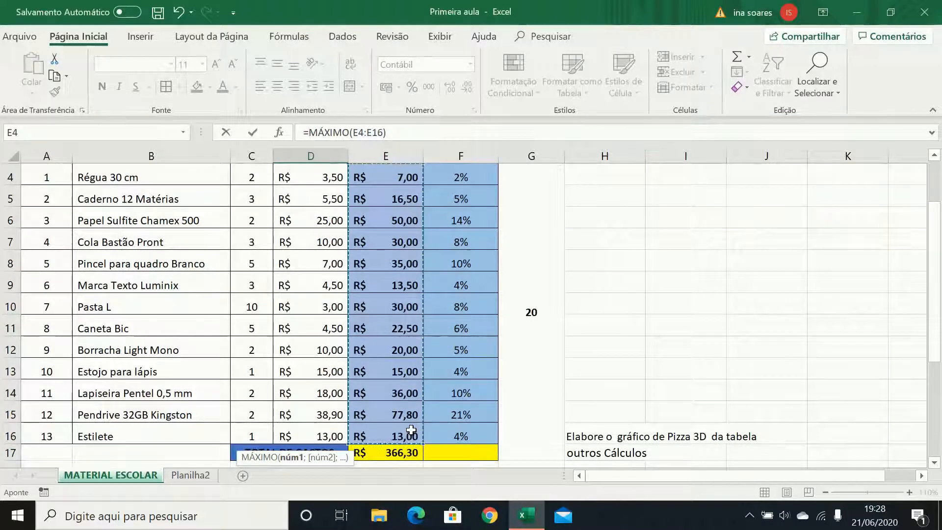
{"action": "key", "text": "Return"}
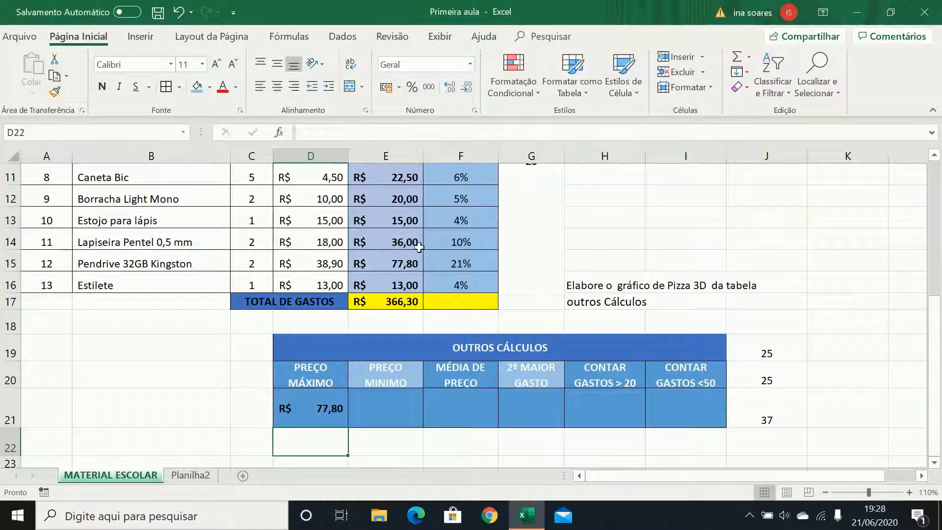
- Calculate the PREÇO MINIMO in E21 with the MÍNIMO function over the PREÇO TOTAL values of all items
{"action": "scroll", "coordinate": [424, 243], "scroll_direction": "up", "scroll_amount": 2}
{"action": "scroll", "coordinate": [424, 243], "scroll_direction": "up", "scroll_amount": 3}
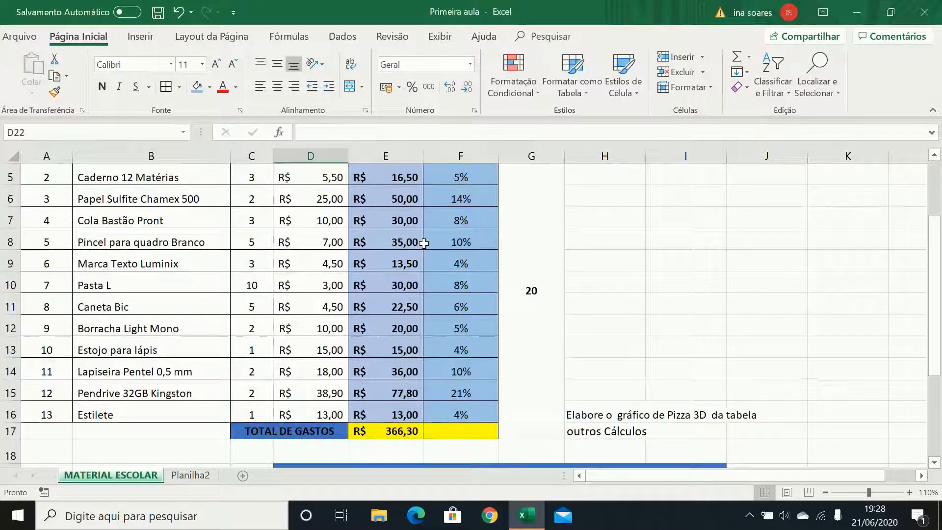
{"action": "scroll", "coordinate": [423, 243], "scroll_direction": "down", "scroll_amount": 3}
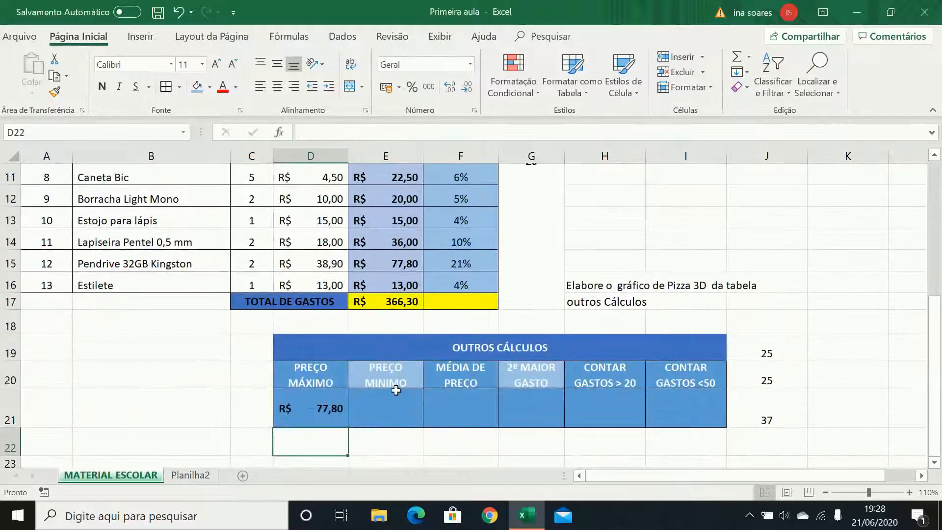
{"action": "left_click", "coordinate": [393, 405]}
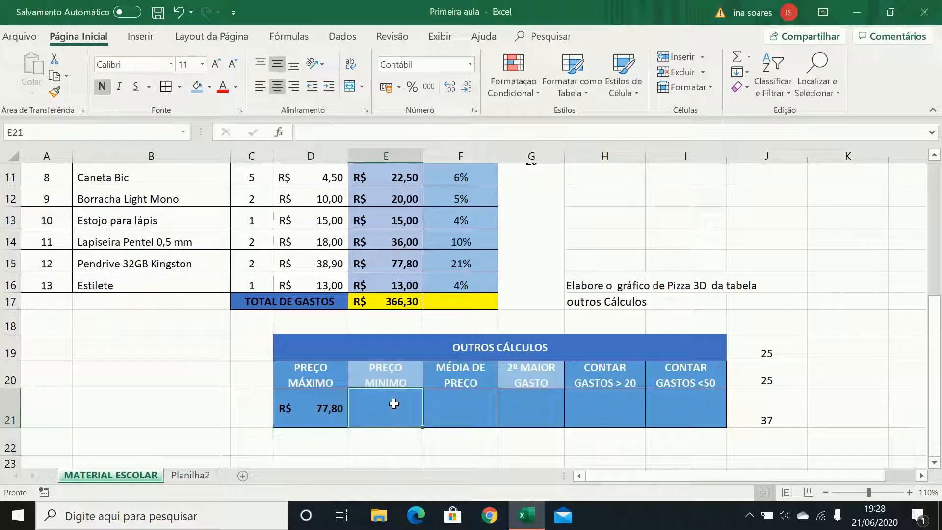
{"action": "left_click", "coordinate": [748, 56]}
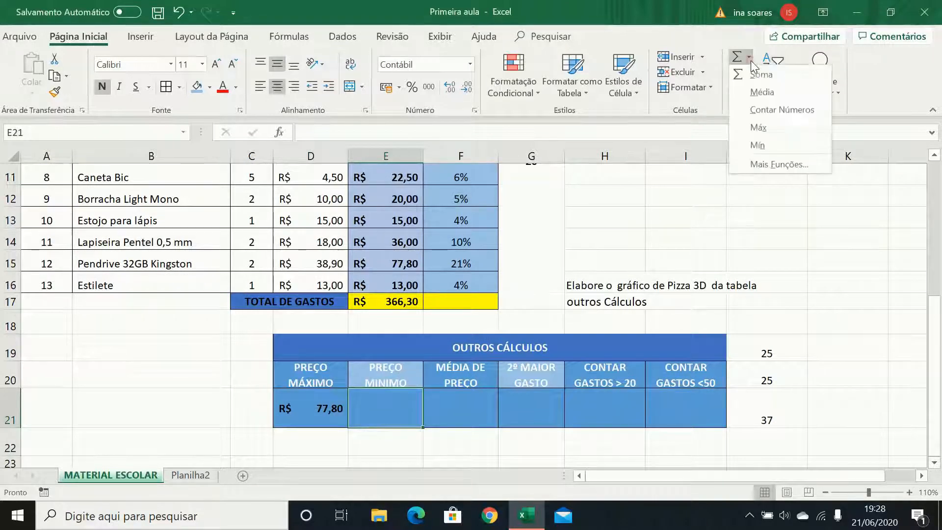
{"action": "left_click", "coordinate": [757, 146]}
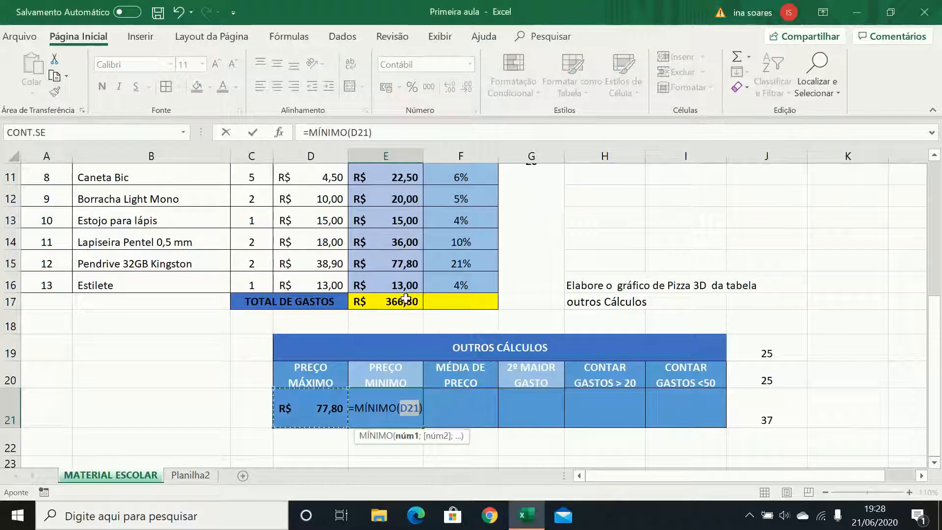
{"action": "left_click_drag", "start_coordinate": [402, 287], "coordinate": [408, 250]}
{"action": "key", "text": "Return"}
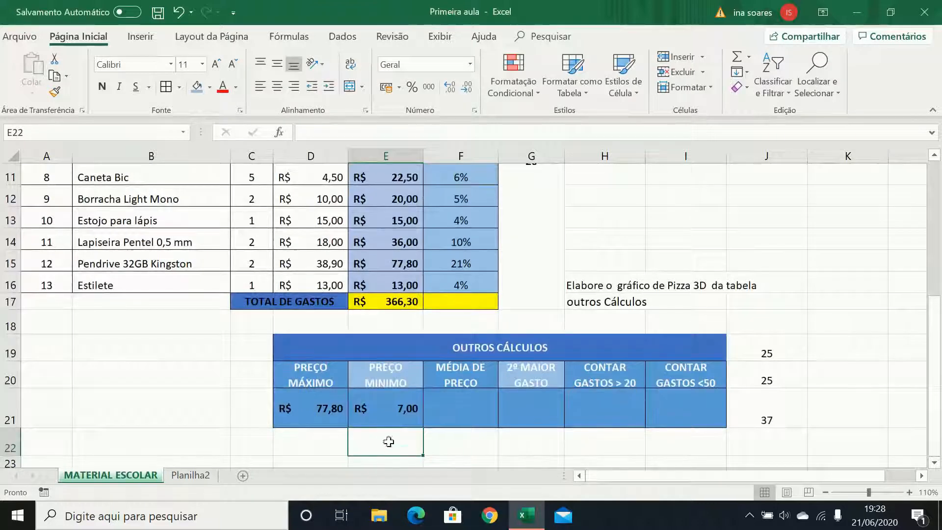
- Calculate the MÉDIA DE PREÇO in F21 with the MÉDIA function over the total prices E4:E16
{"action": "scroll", "coordinate": [429, 278], "scroll_direction": "up", "scroll_amount": 3}
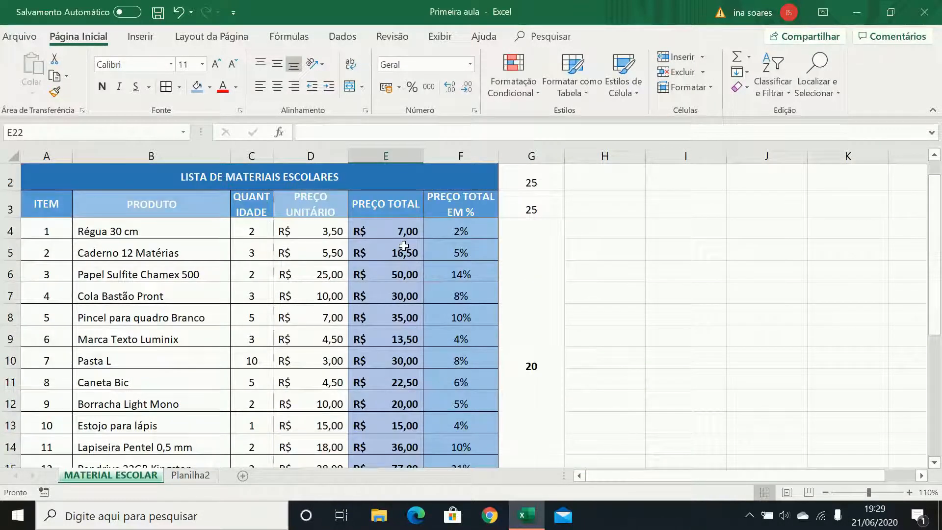
{"action": "scroll", "coordinate": [404, 246], "scroll_direction": "down", "scroll_amount": 3}
{"action": "left_click", "coordinate": [448, 407]}
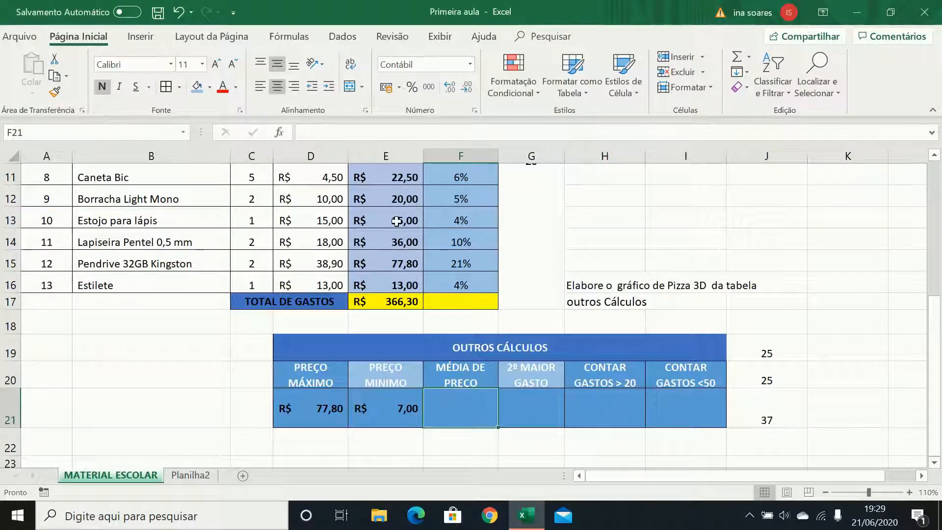
{"action": "left_click", "coordinate": [748, 56]}
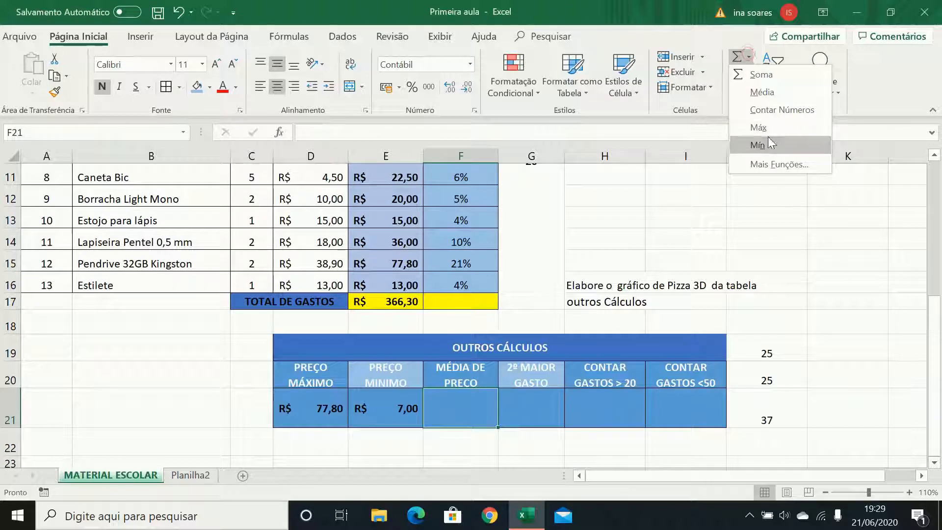
{"action": "left_click", "coordinate": [761, 92]}
{"action": "scroll", "coordinate": [379, 318], "scroll_direction": "up", "scroll_amount": 1}
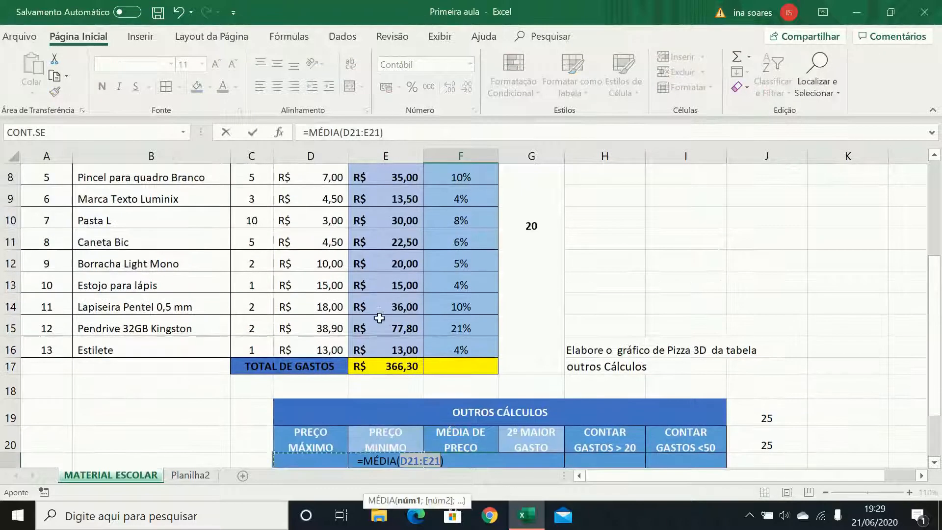
{"action": "left_click_drag", "start_coordinate": [382, 344], "coordinate": [385, 253]}
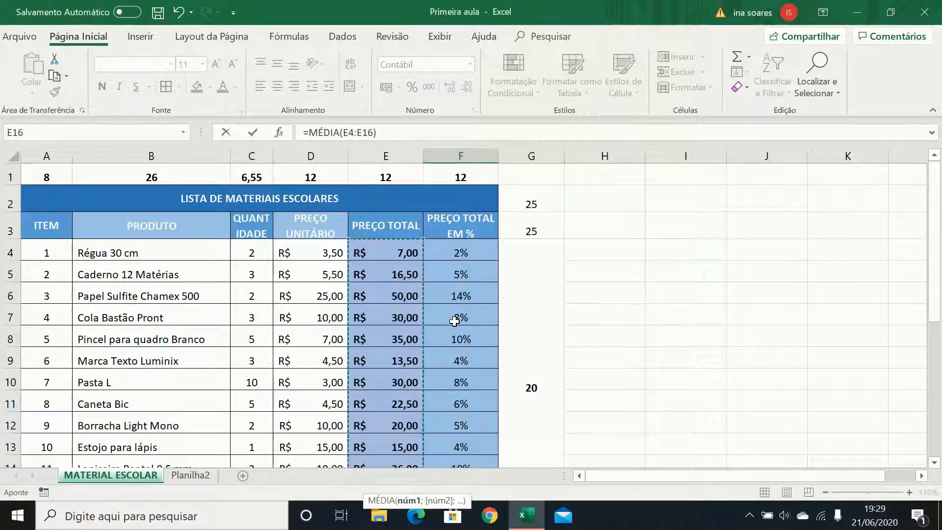
{"action": "scroll", "coordinate": [458, 333], "scroll_direction": "down", "scroll_amount": 1}
{"action": "key", "text": "Return"}
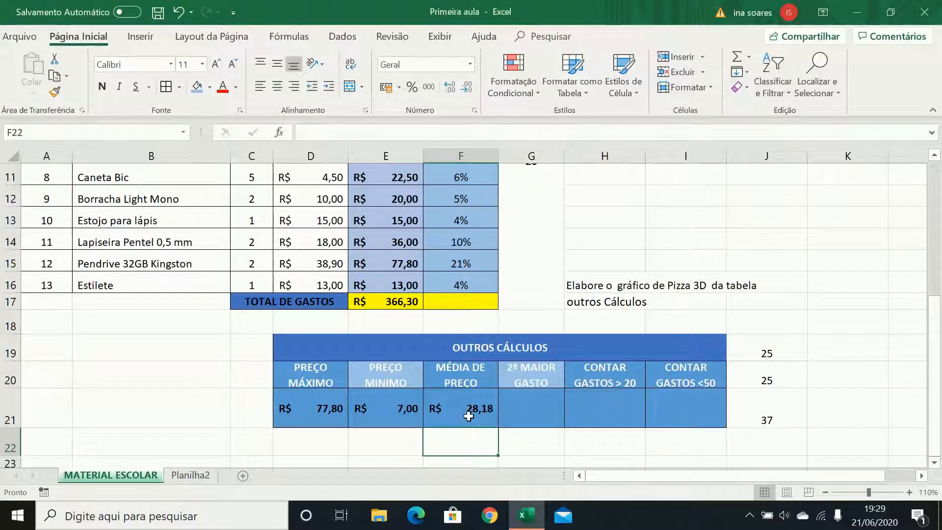
- Insert the MAIOR function in G21 for the 2º MAIOR GASTO, with the total prices E4:E16 as its Matriz
{"action": "left_click", "coordinate": [527, 403]}
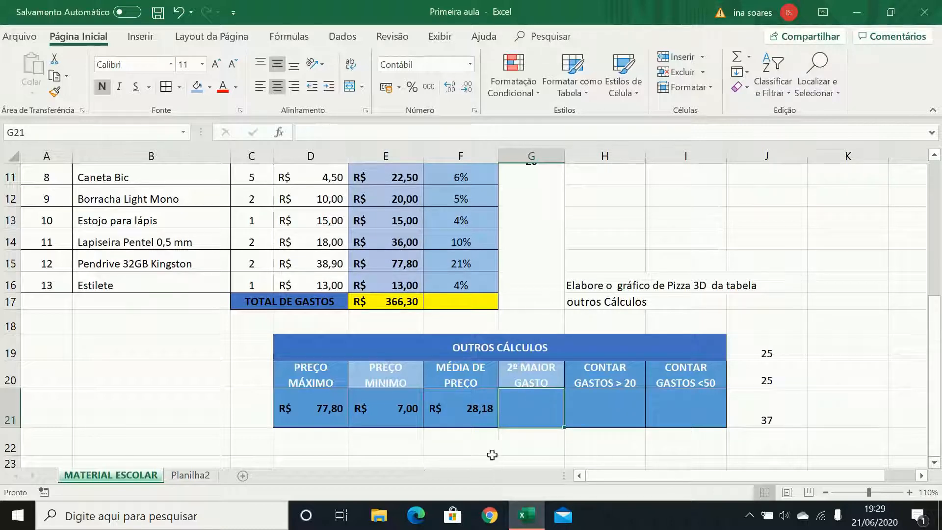
{"action": "left_click", "coordinate": [289, 36]}
{"action": "left_click", "coordinate": [24, 90]}
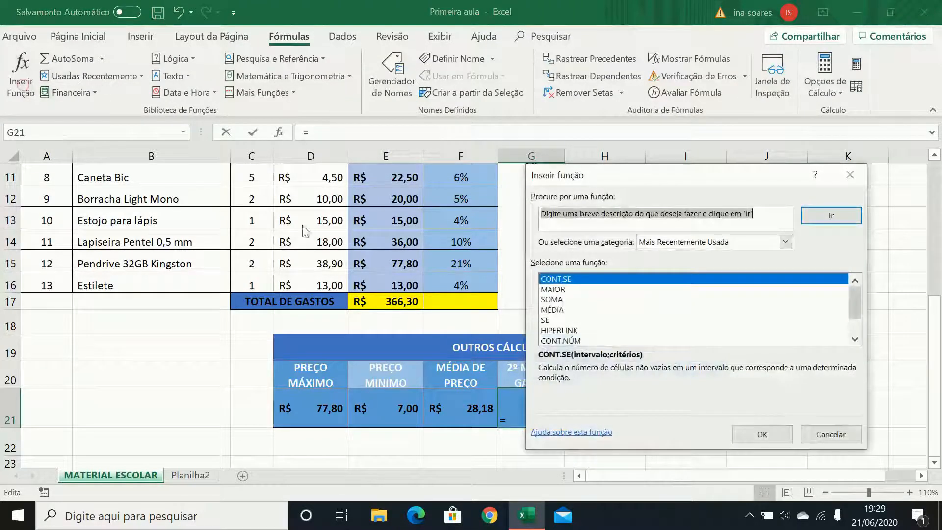
{"action": "left_click", "coordinate": [563, 292]}
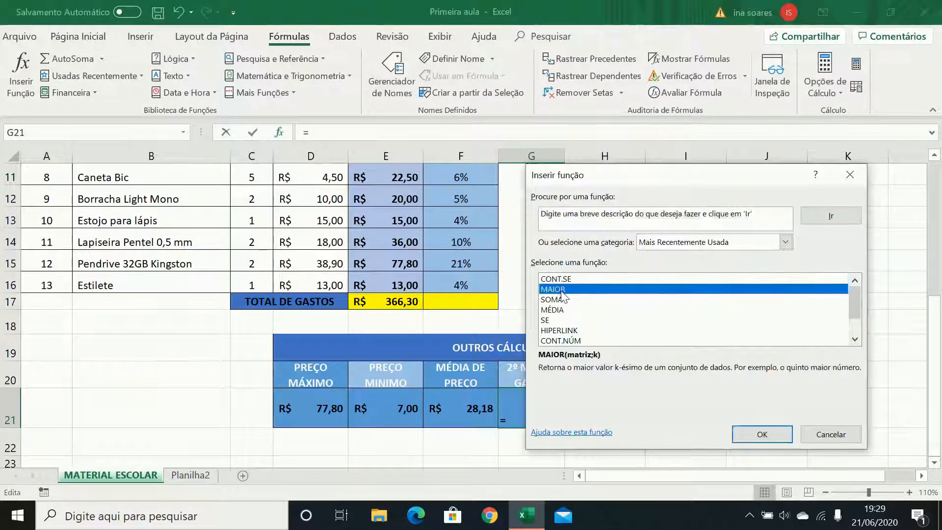
{"action": "left_click_drag", "start_coordinate": [542, 214], "coordinate": [748, 216]}
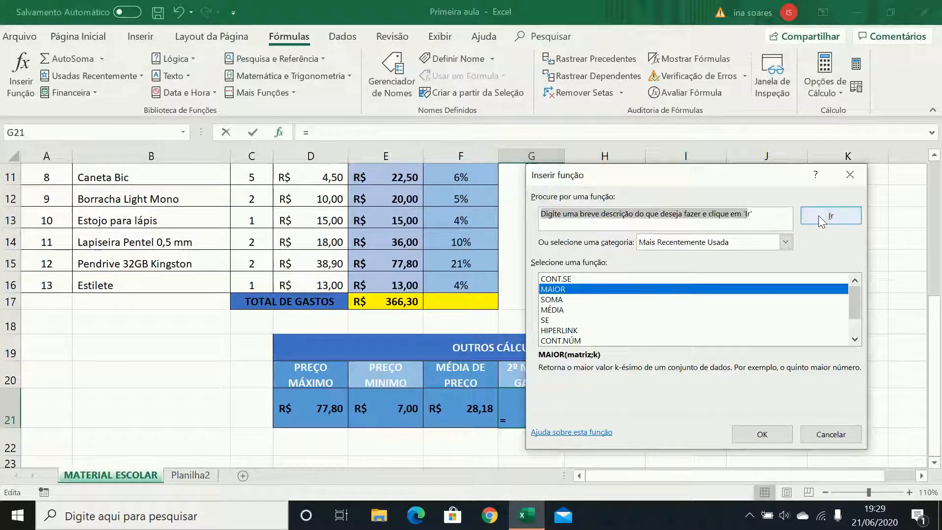
{"action": "left_click", "coordinate": [753, 437]}
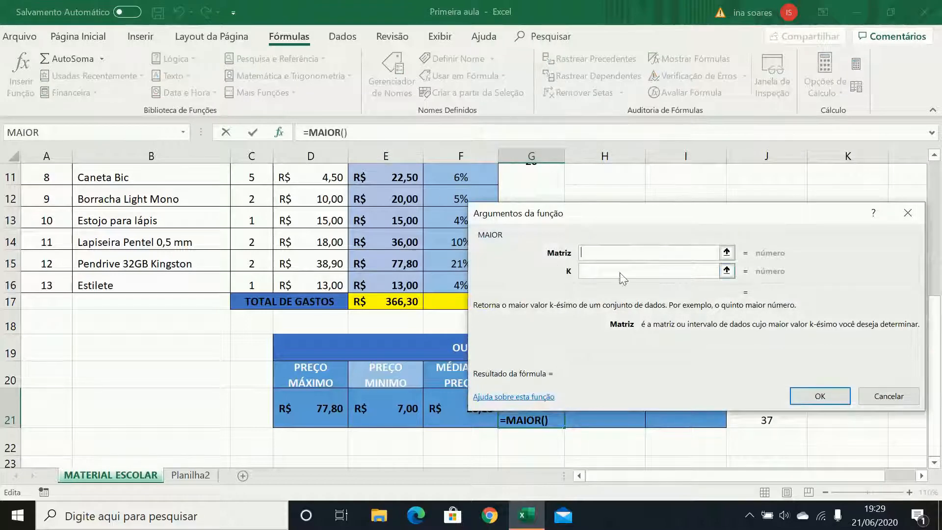
{"action": "left_click_drag", "start_coordinate": [391, 287], "coordinate": [385, 223]}
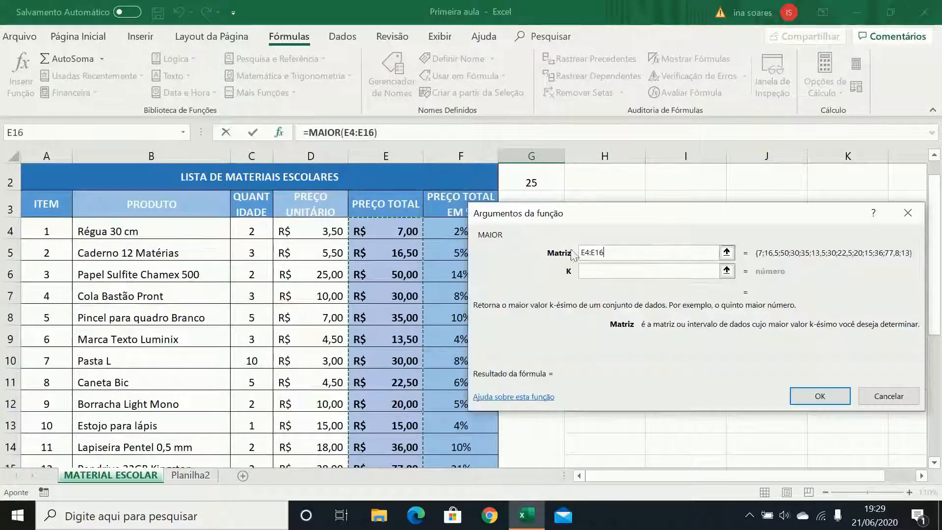
- Try positions 1, 2 and 3 as the K argument of MAIOR, and complete the formula with K set to 2
{"action": "left_click", "coordinate": [616, 273]}
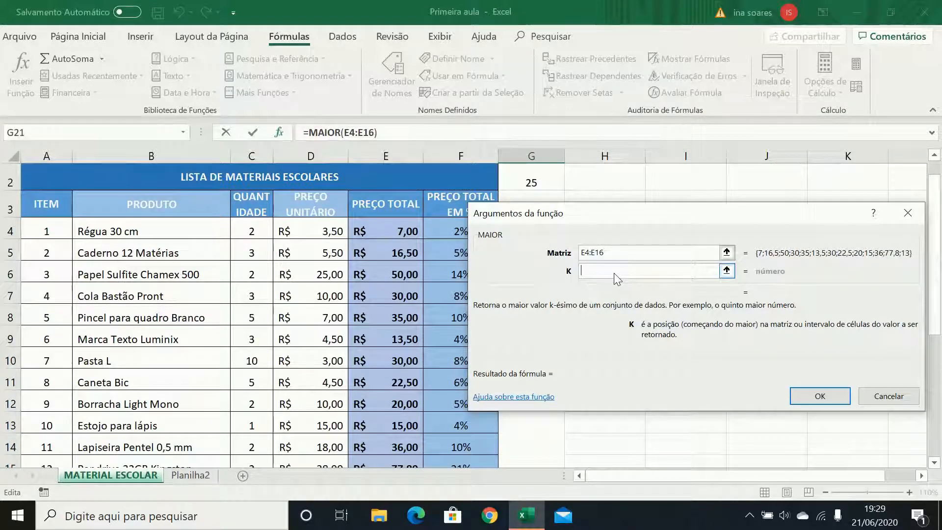
{"action": "type", "text": "1"}
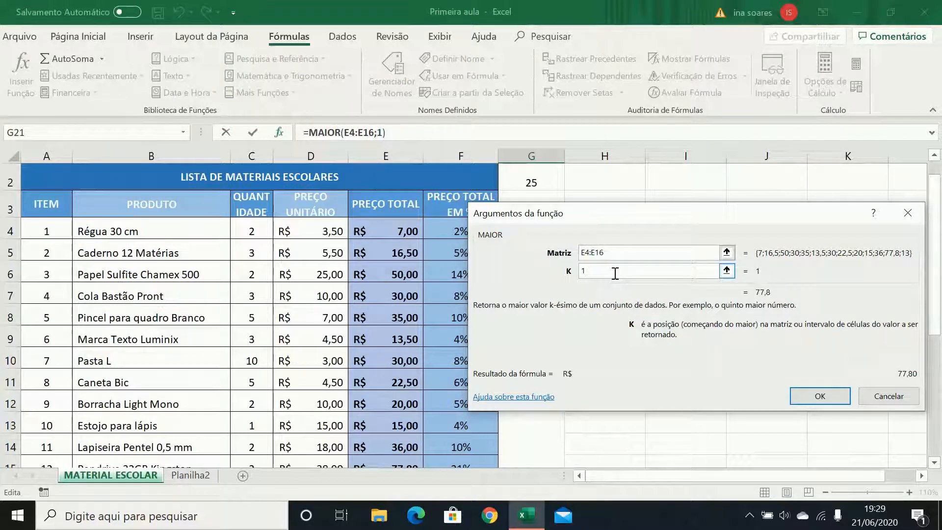
{"action": "key", "text": "BackSpace"}
{"action": "type", "text": "2"}
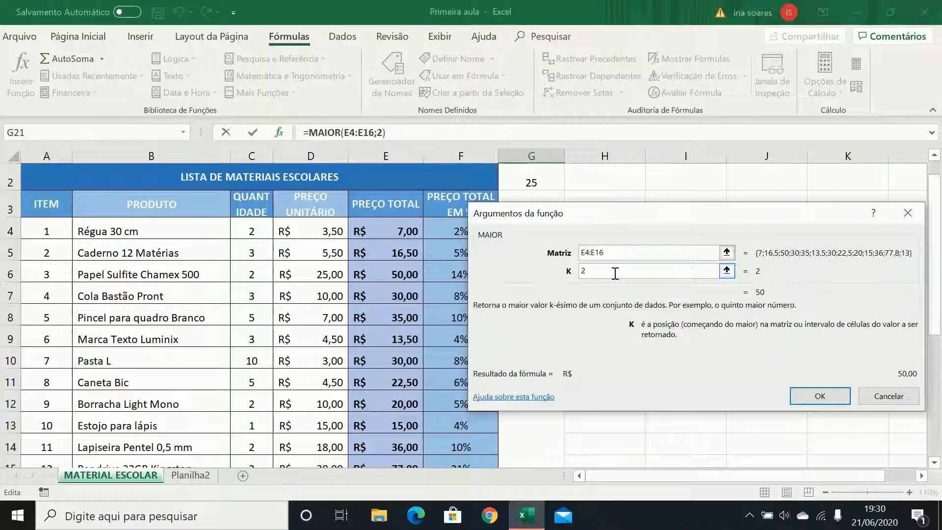
{"action": "key", "text": "BackSpace"}
{"action": "type", "text": "3"}
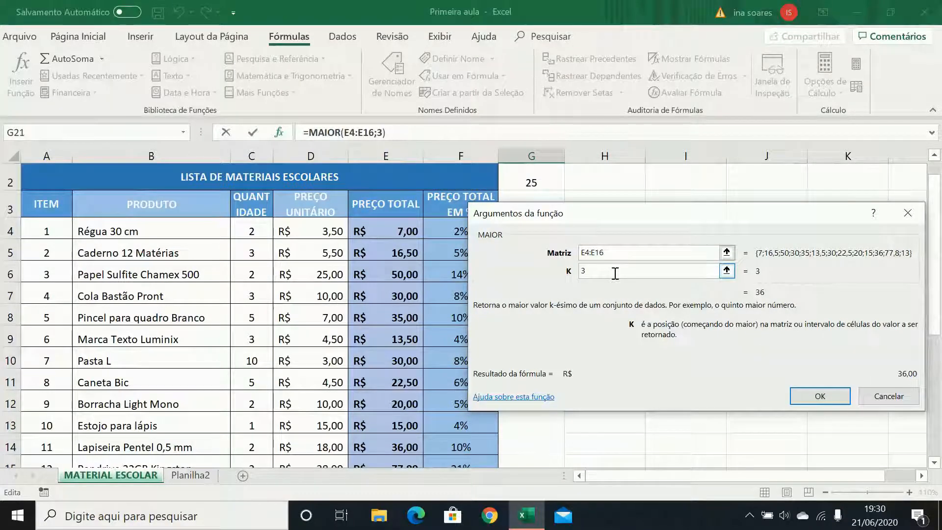
{"action": "key", "text": "BackSpace"}
{"action": "type", "text": "2"}
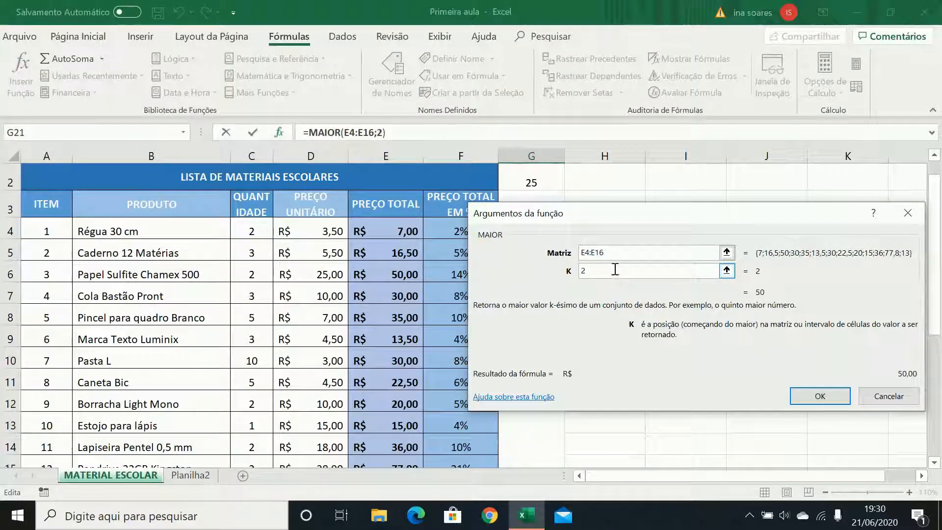
{"action": "left_click", "coordinate": [818, 396]}
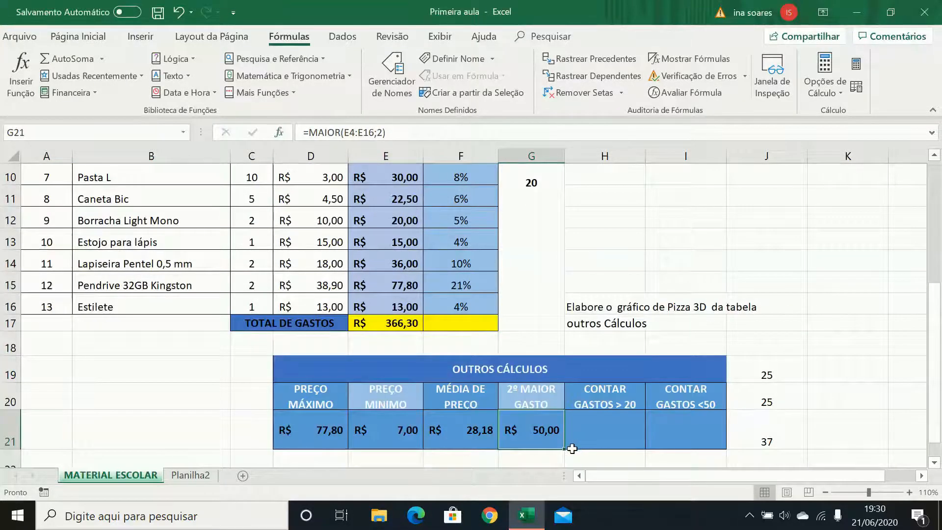
- Count the expenses above 20 in H21 with the CONT.SE function over E4:E16 and the criterion >20
{"action": "left_click", "coordinate": [594, 433]}
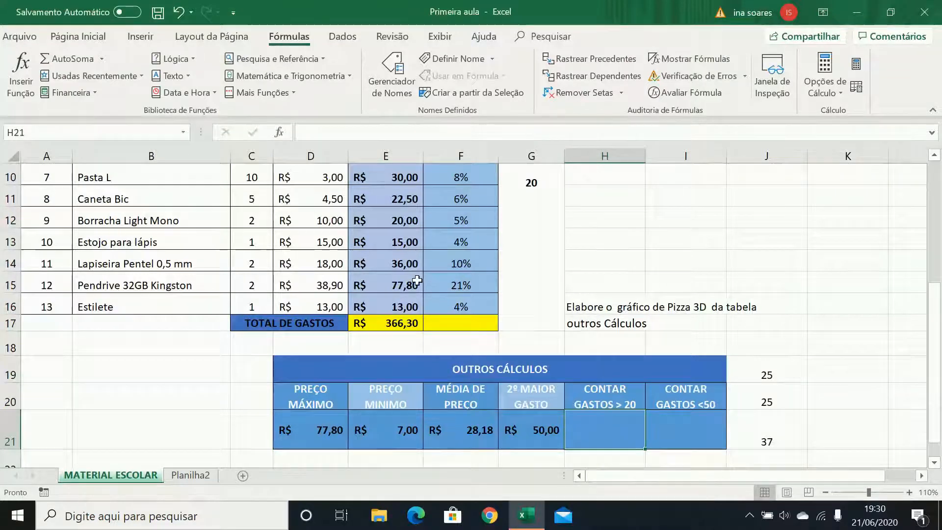
{"action": "scroll", "coordinate": [405, 275], "scroll_direction": "up", "scroll_amount": 2}
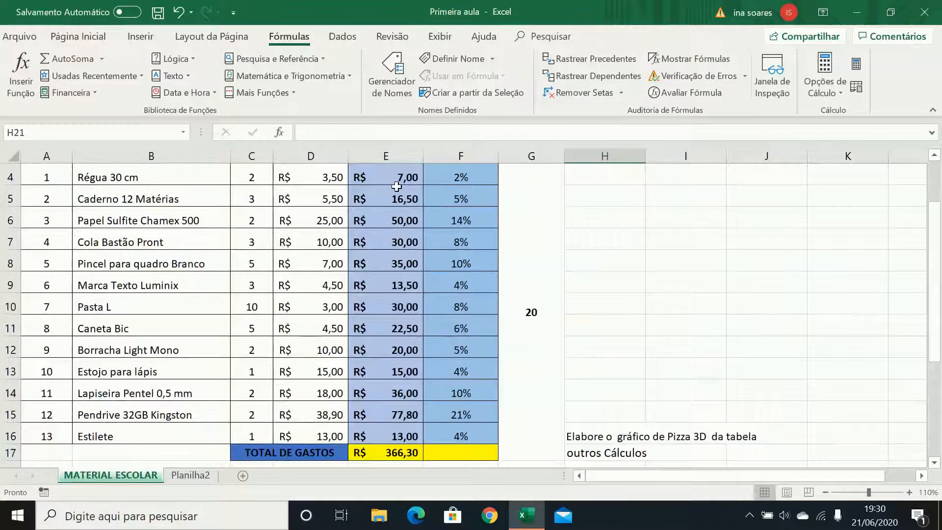
{"action": "scroll", "coordinate": [387, 316], "scroll_direction": "down", "scroll_amount": 2}
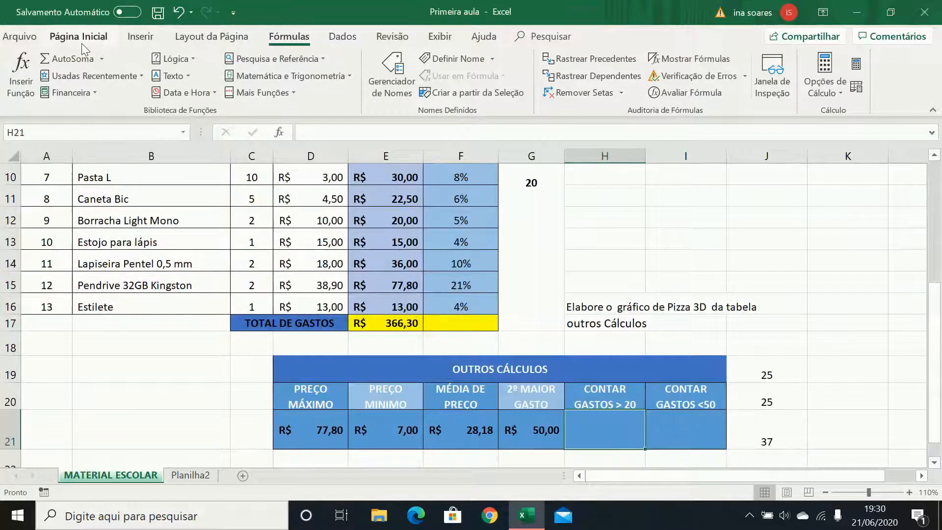
{"action": "left_click", "coordinate": [21, 73]}
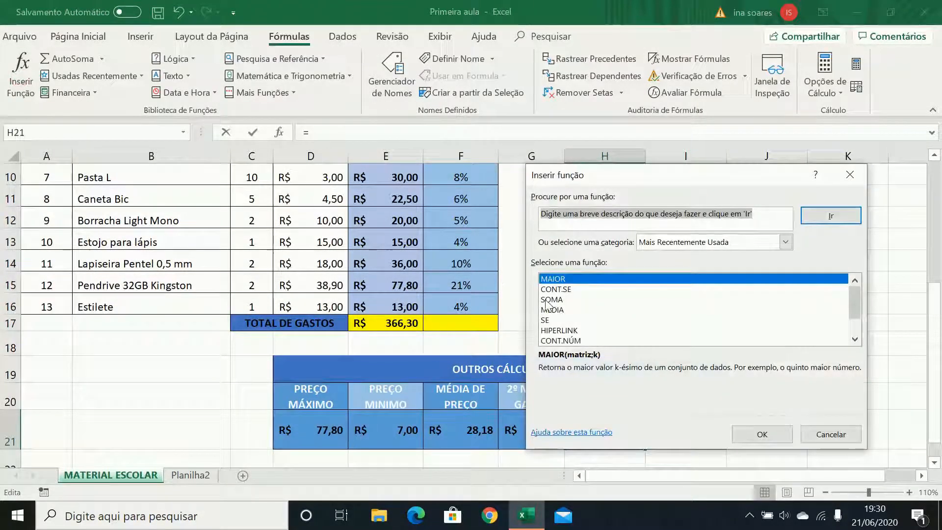
{"action": "left_click", "coordinate": [558, 289]}
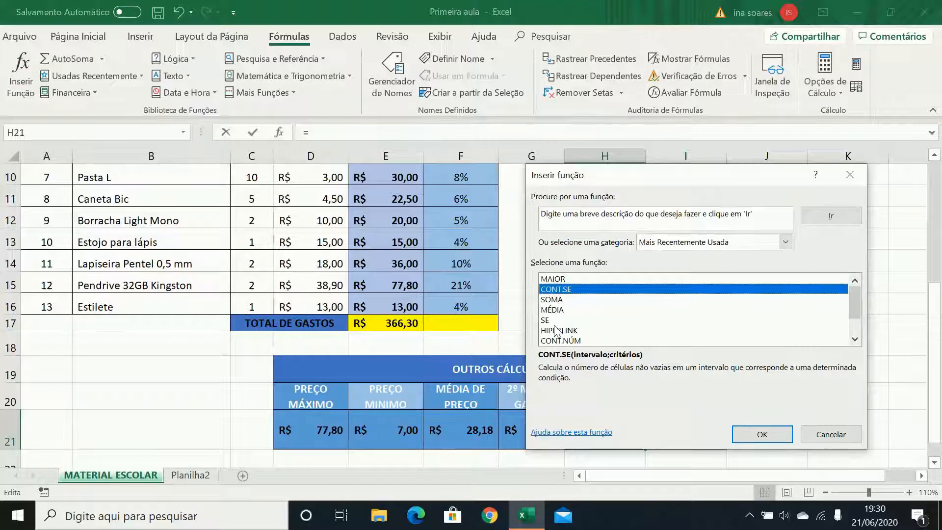
{"action": "left_click", "coordinate": [758, 214]}
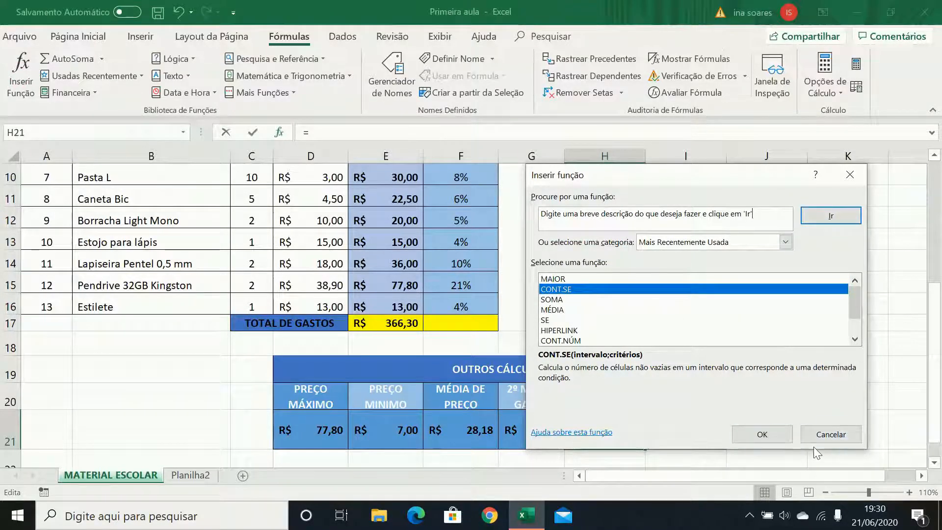
{"action": "left_click", "coordinate": [763, 437]}
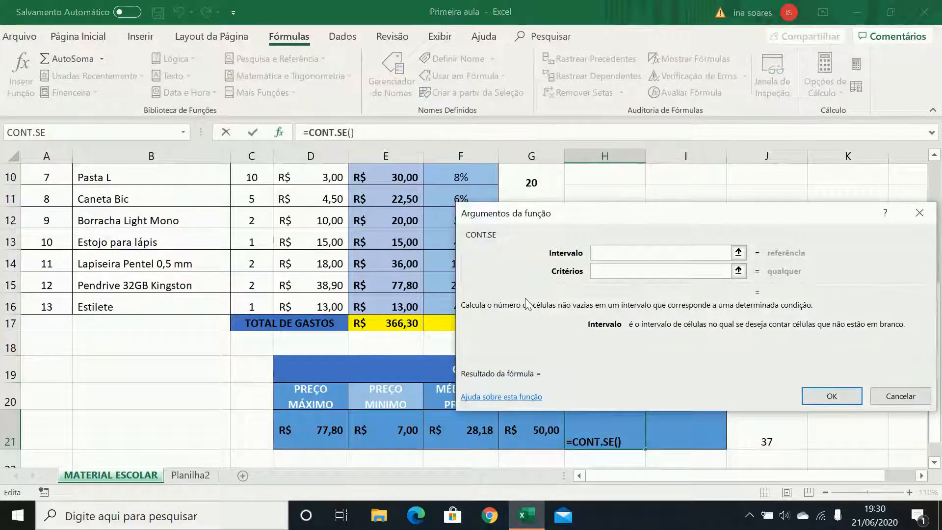
{"action": "left_click_drag", "start_coordinate": [378, 304], "coordinate": [392, 169]}
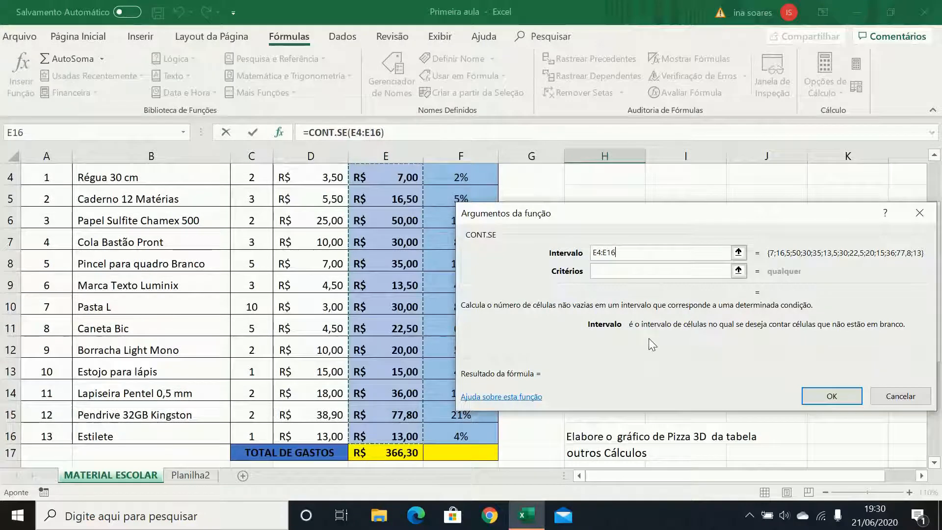
{"action": "left_click", "coordinate": [607, 268]}
{"action": "type", "text": ">"}
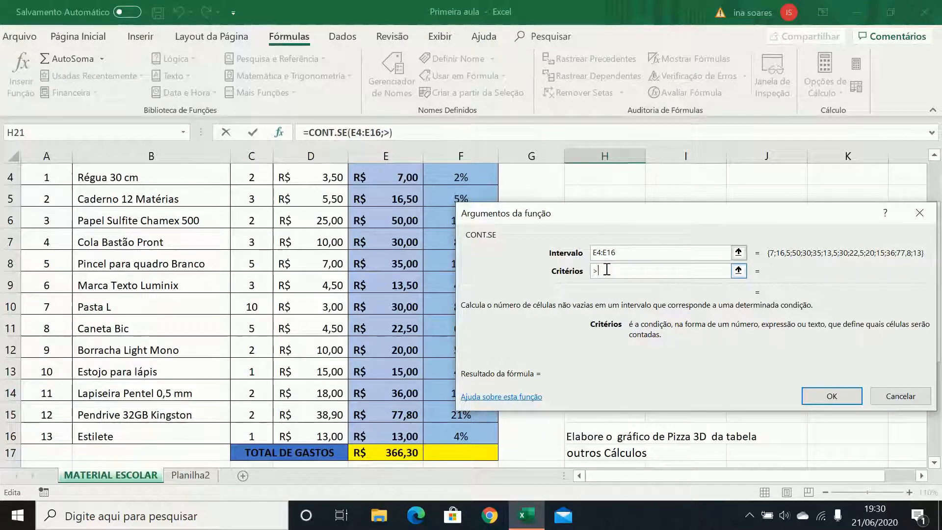
{"action": "type", "text": "20"}
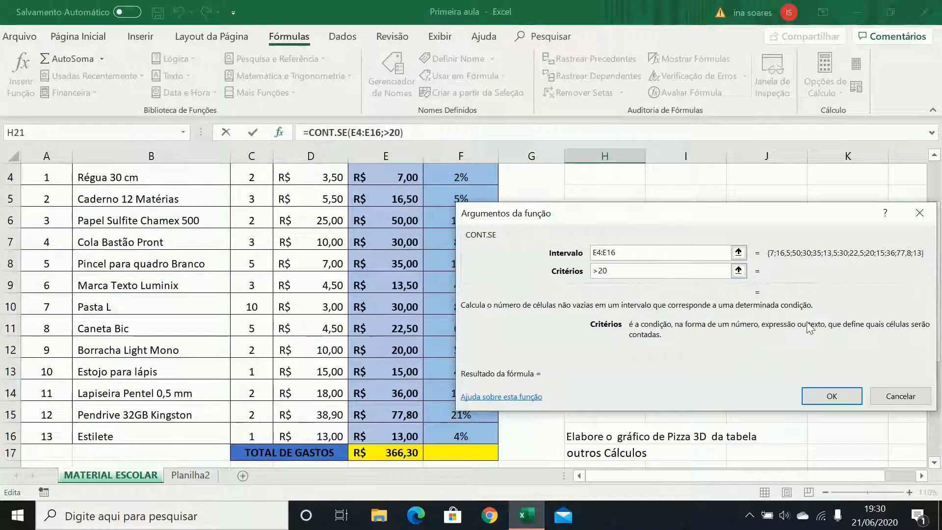
{"action": "left_click", "coordinate": [830, 396]}
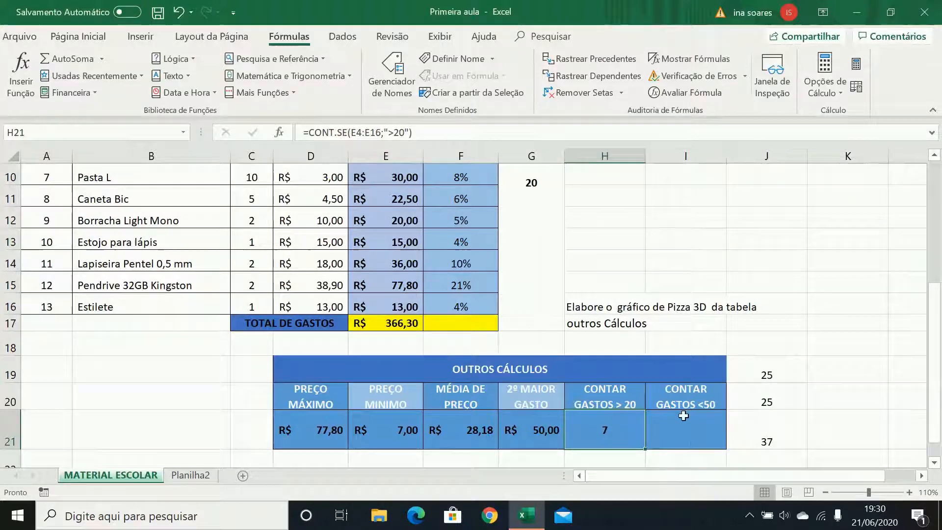
- Count the expenses below 50 in I21 with the CONT.SE function over E4:E16 and the criterion <50
{"action": "left_click", "coordinate": [687, 443]}
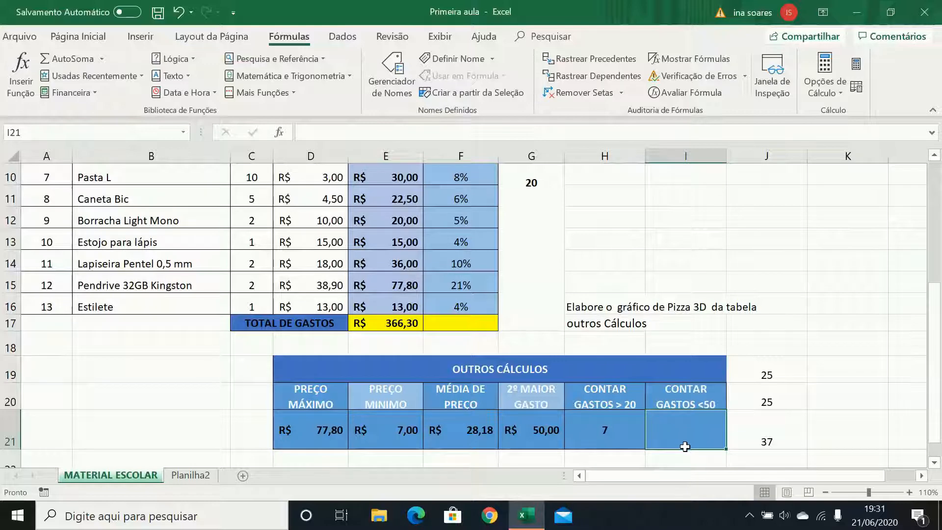
{"action": "left_click", "coordinate": [16, 79]}
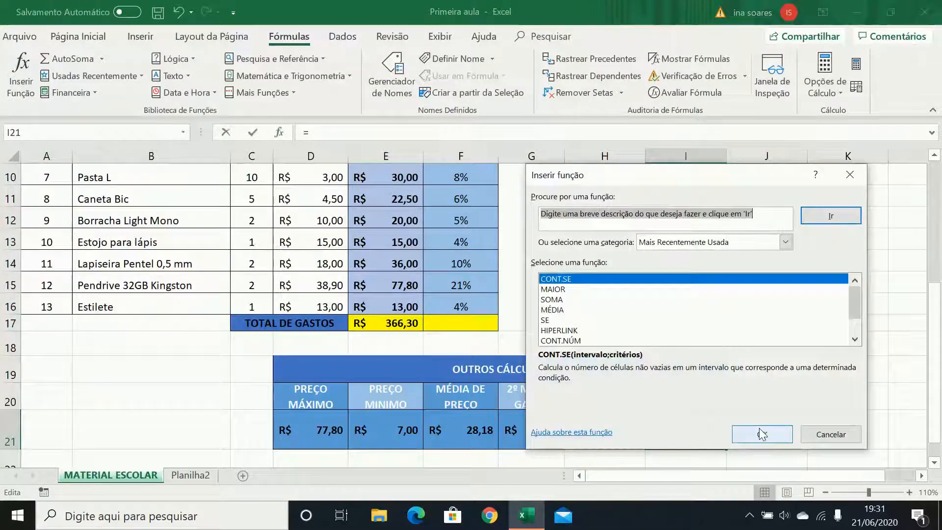
{"action": "left_click", "coordinate": [760, 433]}
{"action": "left_click_drag", "start_coordinate": [385, 306], "coordinate": [382, 247]}
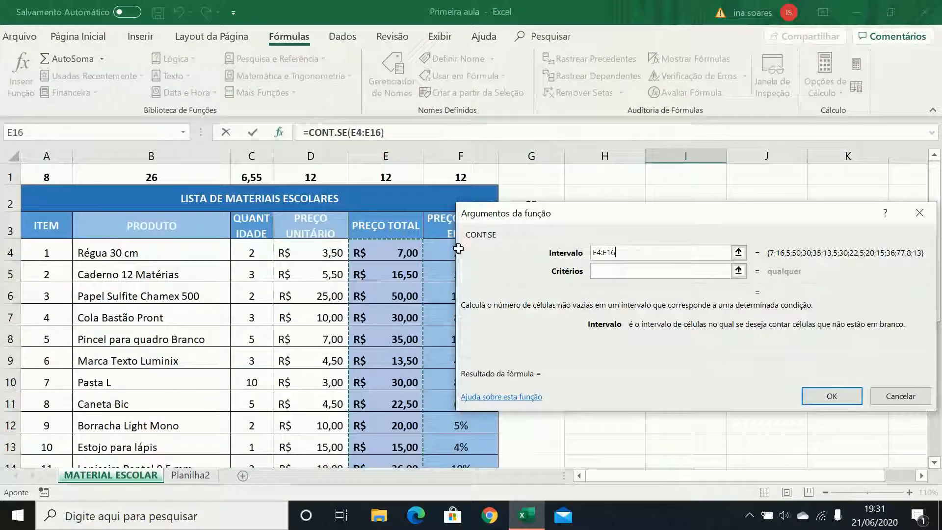
{"action": "left_click", "coordinate": [644, 271]}
{"action": "type", "text": "<50"}
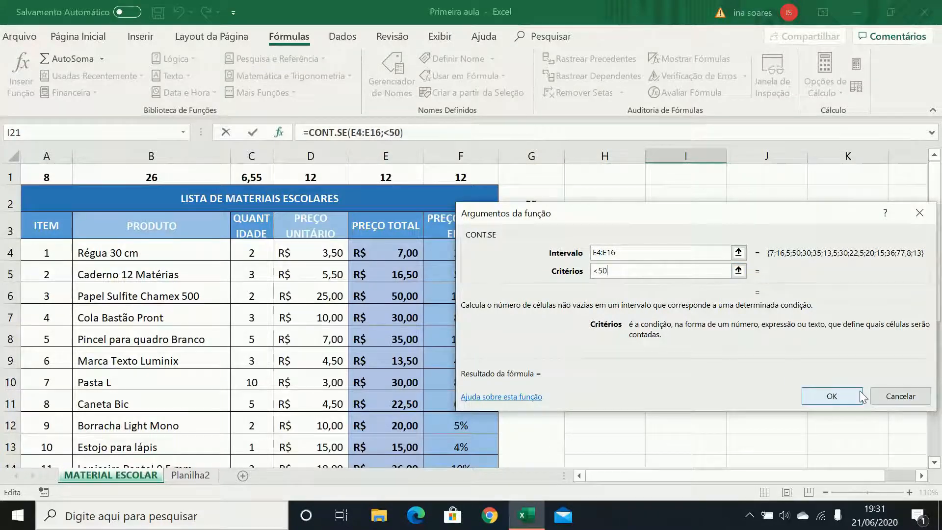
{"action": "left_click", "coordinate": [830, 394]}
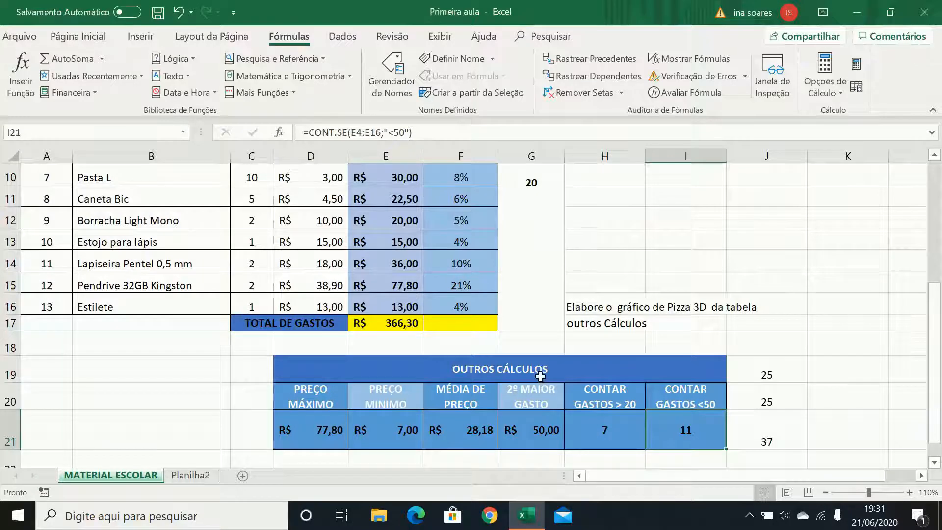
- Review the school supplies list and the completed OUTROS CÁLCULOS table
{"action": "scroll", "coordinate": [540, 376], "scroll_direction": "up", "scroll_amount": 1}
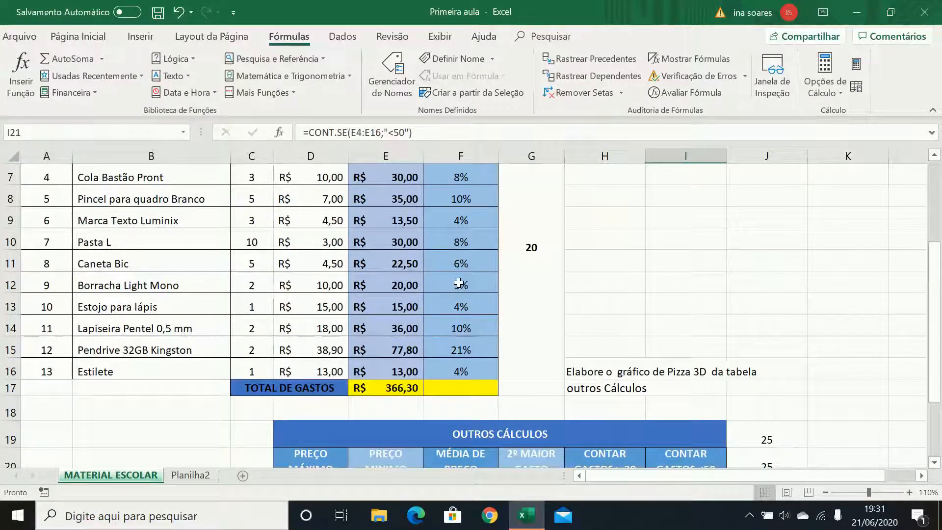
{"action": "scroll", "coordinate": [456, 302], "scroll_direction": "down", "scroll_amount": 2}
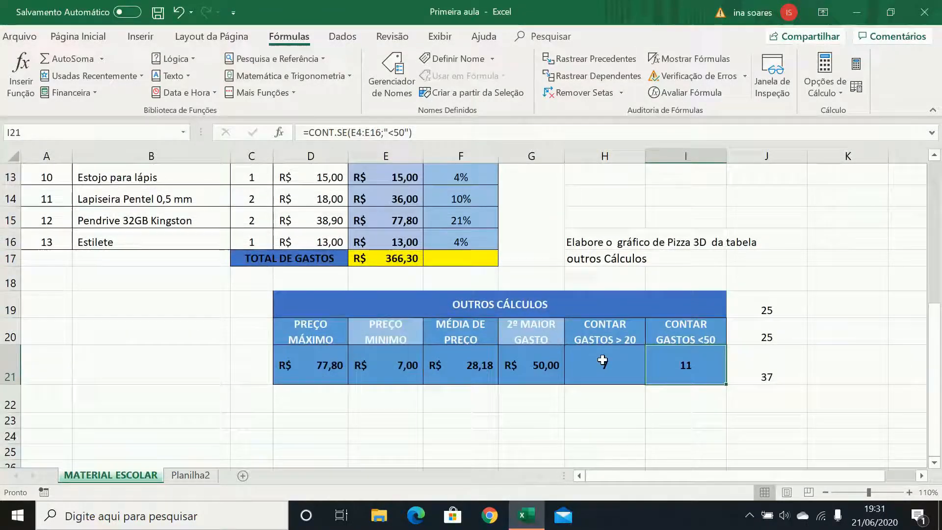
{"action": "scroll", "coordinate": [598, 352], "scroll_direction": "up", "scroll_amount": 2}
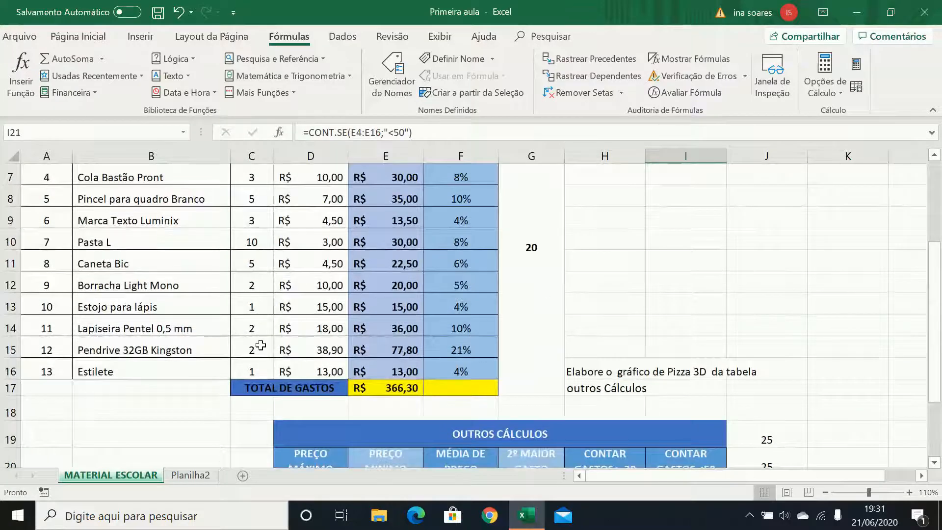
{"action": "scroll", "coordinate": [260, 346], "scroll_direction": "up", "scroll_amount": 1}
{"action": "scroll", "coordinate": [162, 339], "scroll_direction": "up", "scroll_amount": 1}
{"action": "scroll", "coordinate": [155, 325], "scroll_direction": "down", "scroll_amount": 1}
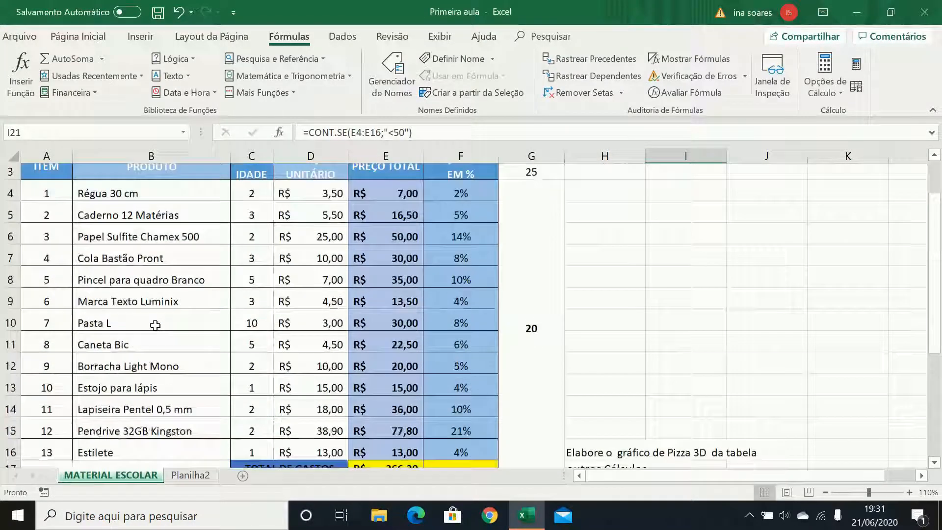
{"action": "scroll", "coordinate": [155, 325], "scroll_direction": "down", "scroll_amount": 1}
{"action": "scroll", "coordinate": [206, 230], "scroll_direction": "up", "scroll_amount": 1}
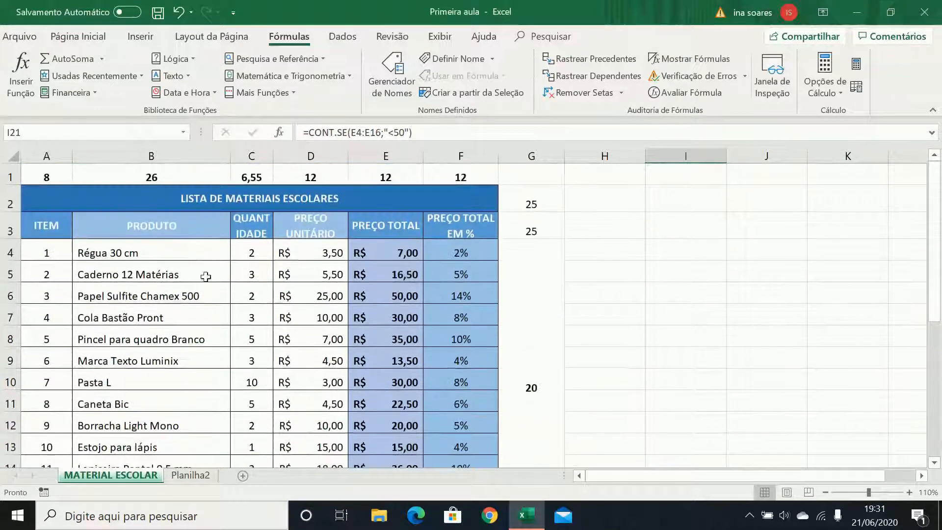
- Insert a clustered 3D column chart from the PRODUTO, PREÇO UNITÁRIO and PREÇO TOTAL data in B3:B16 and D3:E16
{"action": "left_click", "coordinate": [826, 492]}
{"action": "left_click", "coordinate": [826, 492]}
{"action": "left_click_drag", "start_coordinate": [117, 212], "coordinate": [142, 442]}
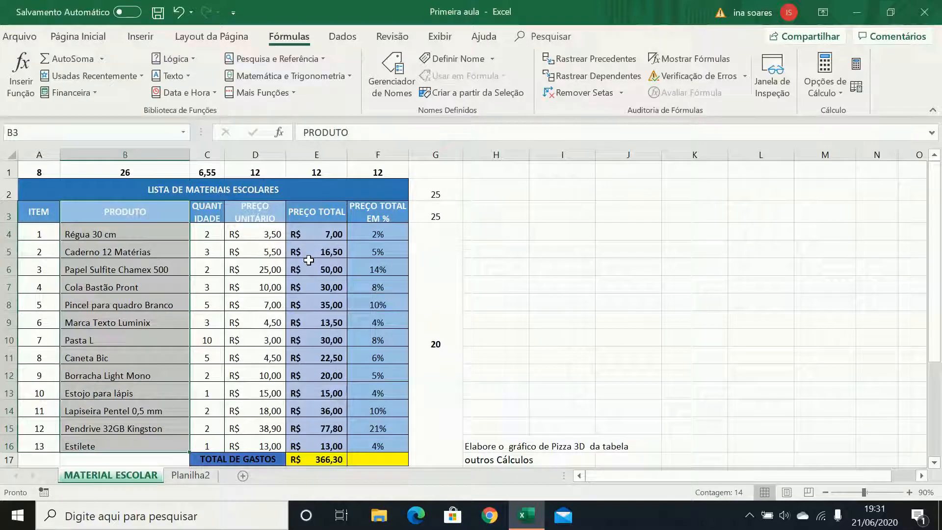
{"action": "left_click_drag", "start_coordinate": [255, 216], "coordinate": [331, 444]}
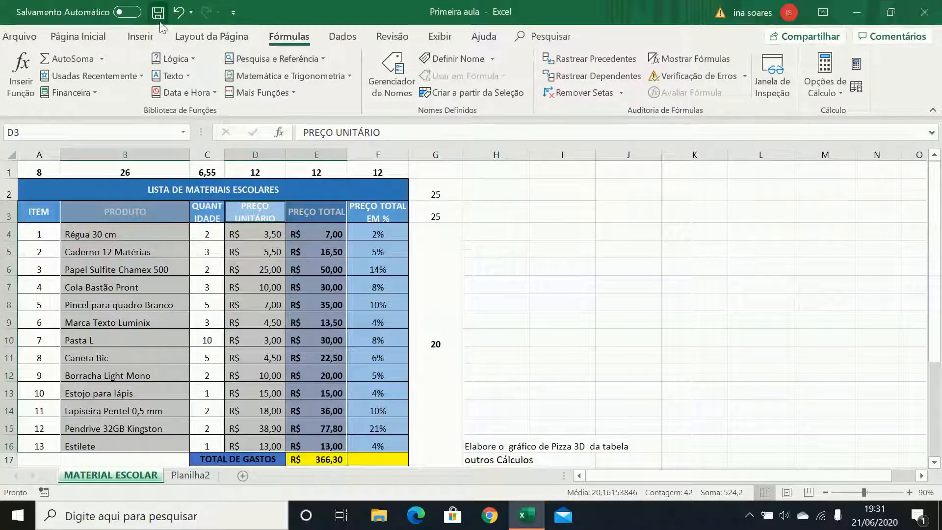
{"action": "left_click", "coordinate": [141, 38]}
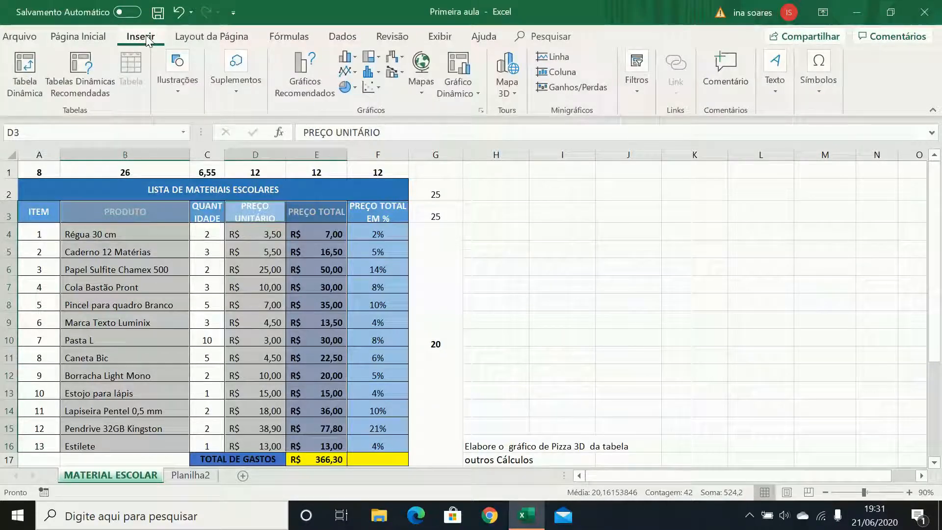
{"action": "left_click", "coordinate": [355, 58]}
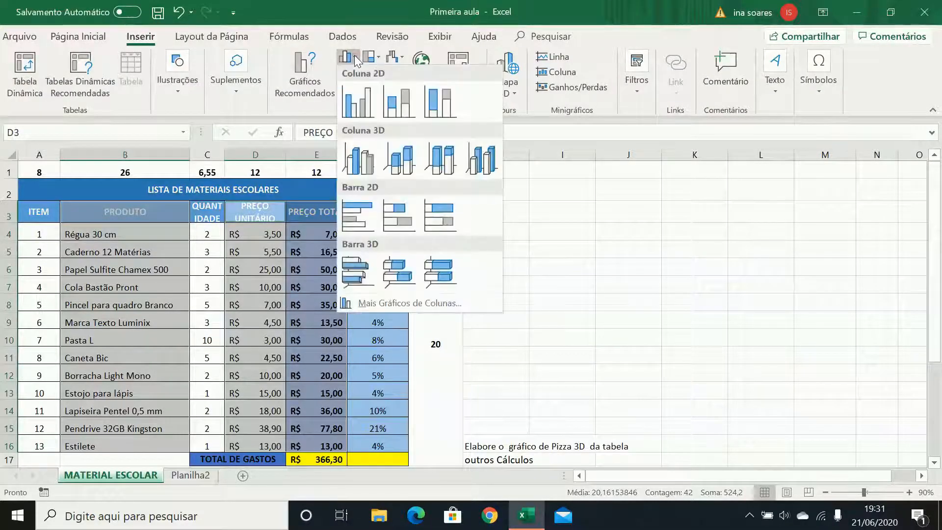
{"action": "left_click", "coordinate": [358, 158]}
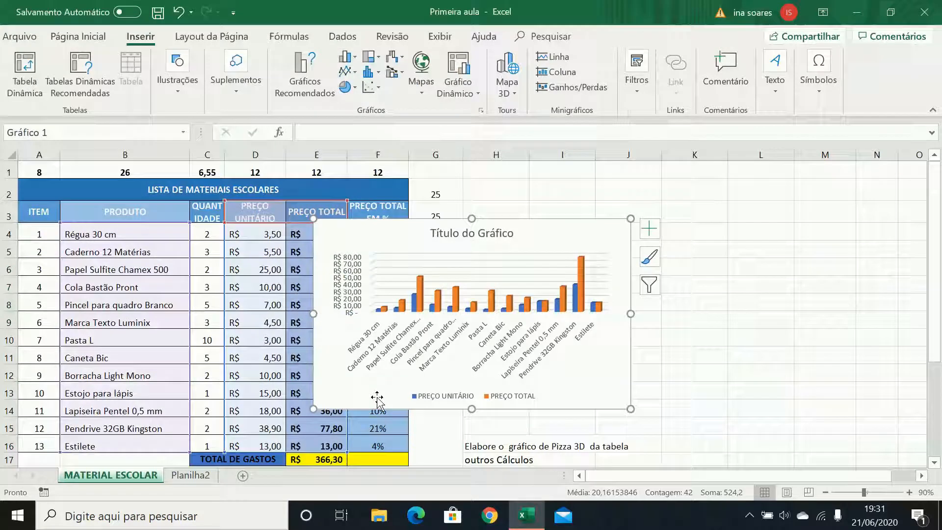
- Move the column chart to a new sheet named "Gráfico Comparatativo"
{"action": "left_click", "coordinate": [597, 398]}
{"action": "right_click", "coordinate": [599, 399]}
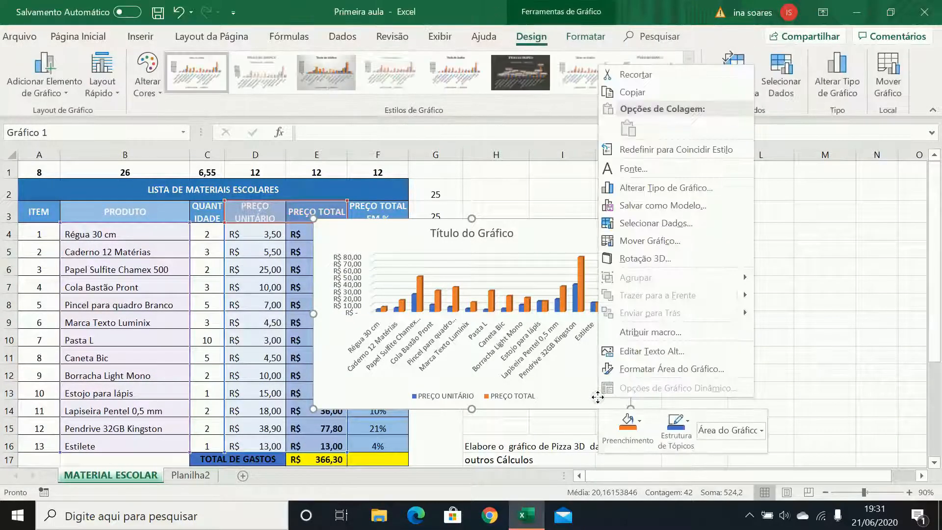
{"action": "left_click", "coordinate": [627, 241]}
{"action": "left_click", "coordinate": [539, 217]}
{"action": "left_click", "coordinate": [646, 219]}
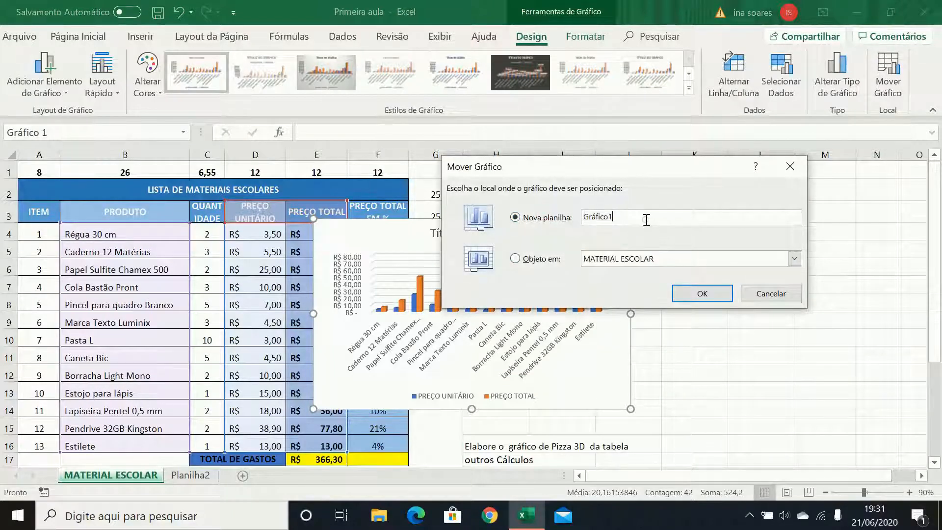
{"action": "key", "text": "BackSpace"}
{"action": "type", "text": "Compar"}
{"action": "type", "text": "ati"}
{"action": "key", "text": "BackSpace"}
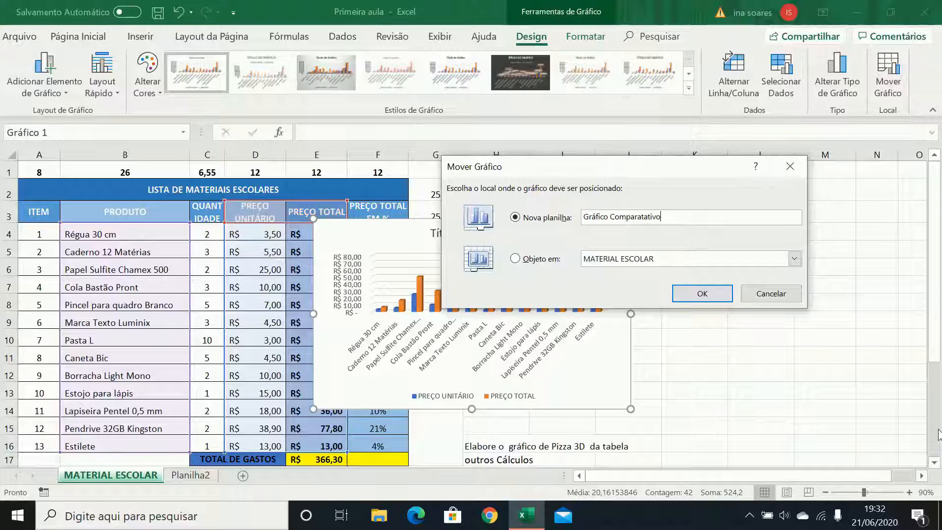
{"action": "left_click", "coordinate": [702, 293]}
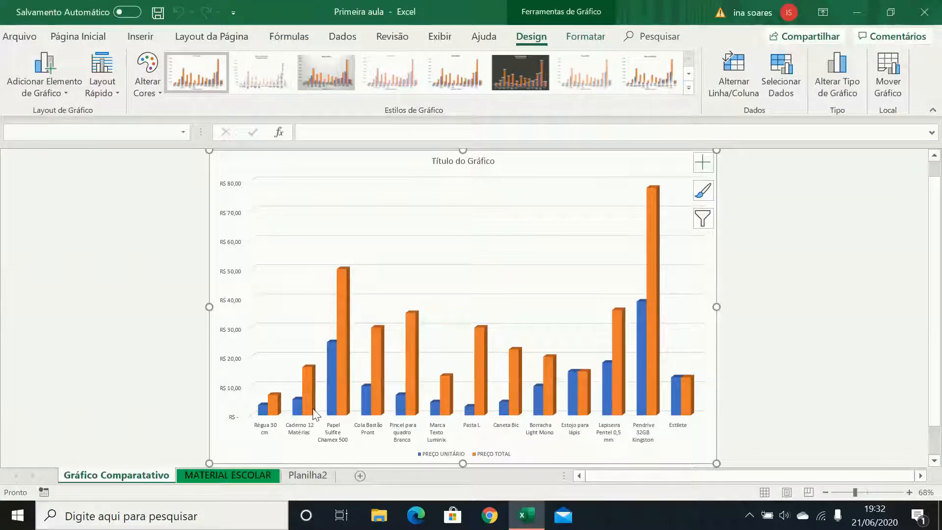
- Apply a quick layout with axis titles to the chart and the style with columns fading to white at the base
{"action": "left_click", "coordinate": [116, 90]}
{"action": "left_click", "coordinate": [188, 201]}
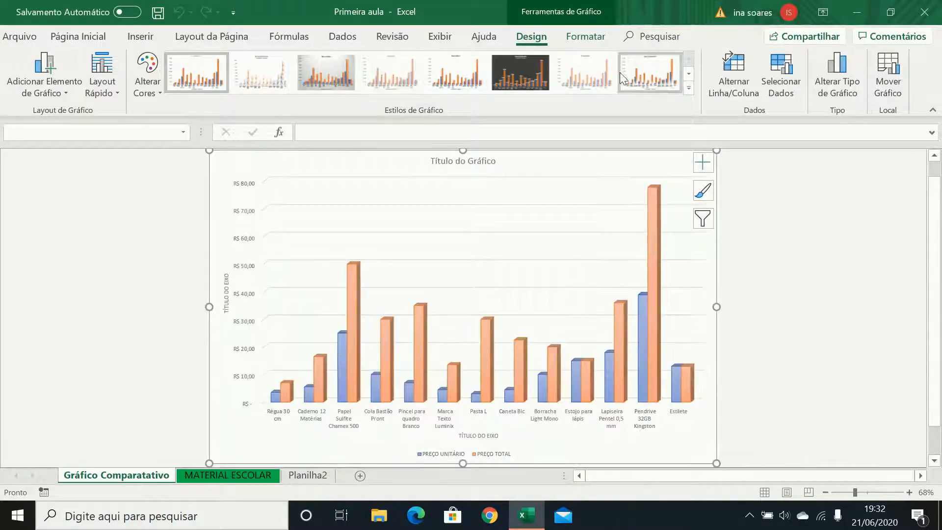
{"action": "left_click", "coordinate": [633, 74]}
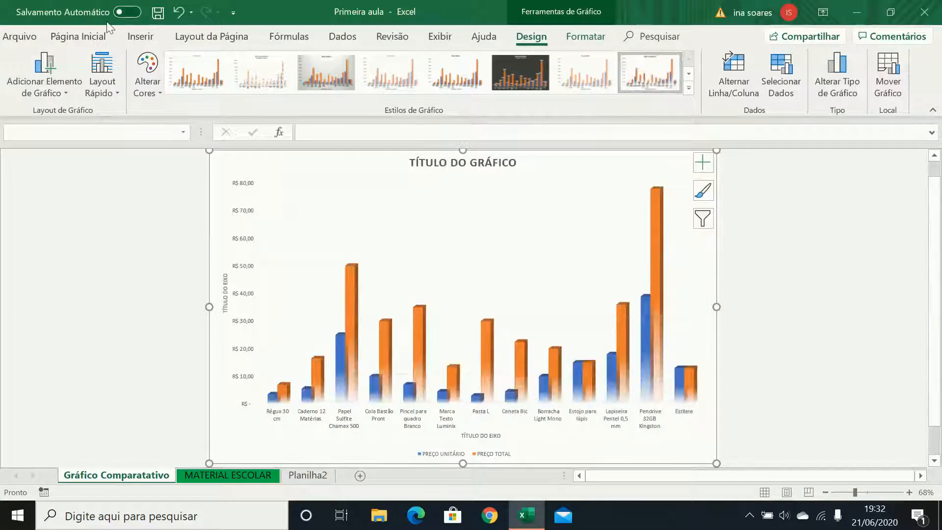
- Change the chart title to "GRÁFICO COMPARATIVO"
{"action": "left_click", "coordinate": [439, 162]}
{"action": "left_click_drag", "start_coordinate": [464, 163], "coordinate": [417, 142]}
{"action": "key", "text": "Delete"}
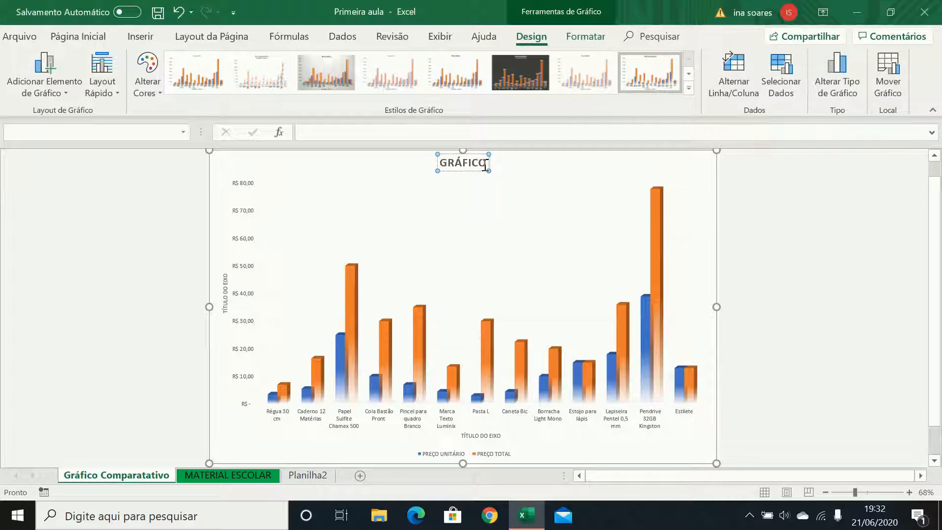
{"action": "type", "text": "COMPARATIVO"}
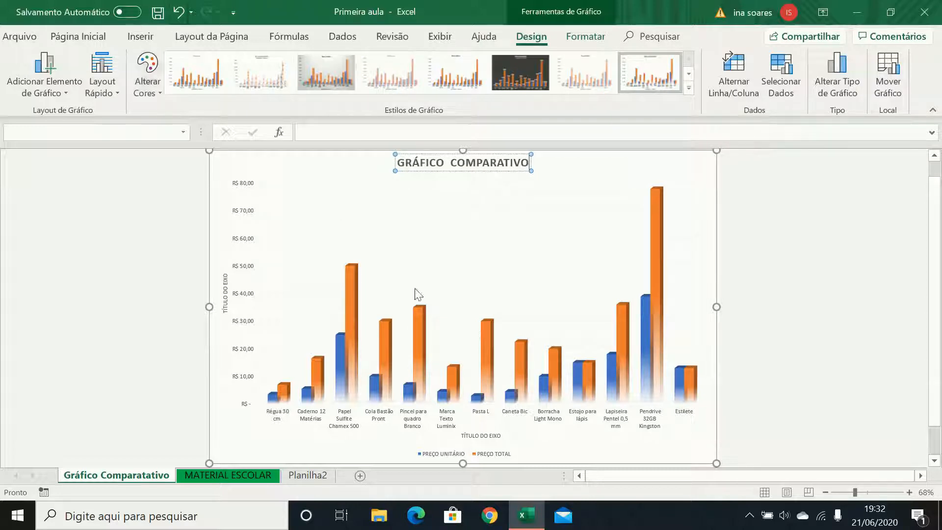
- Apply the quick layout with axis titles and the legend beside the columns, and check the Pendrive 32GB Kingston unit price column
{"action": "left_click", "coordinate": [115, 97]}
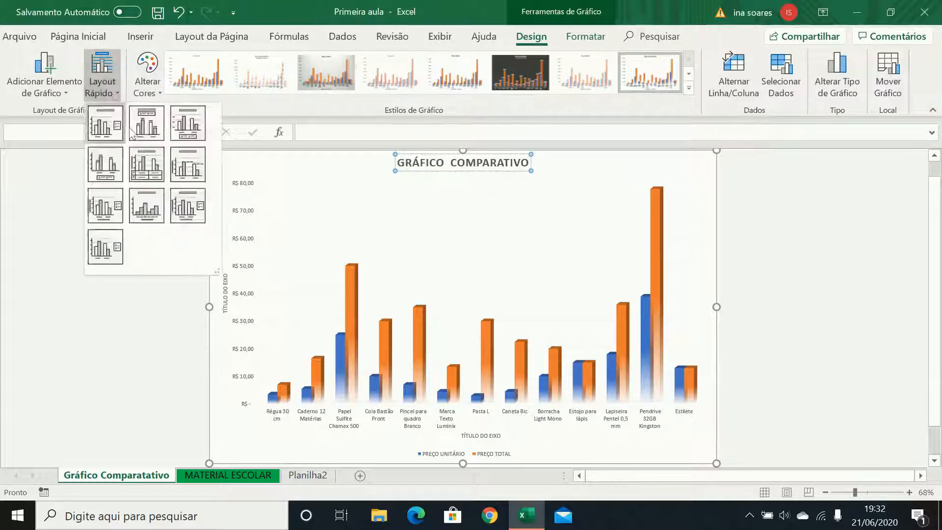
{"action": "left_click", "coordinate": [189, 200]}
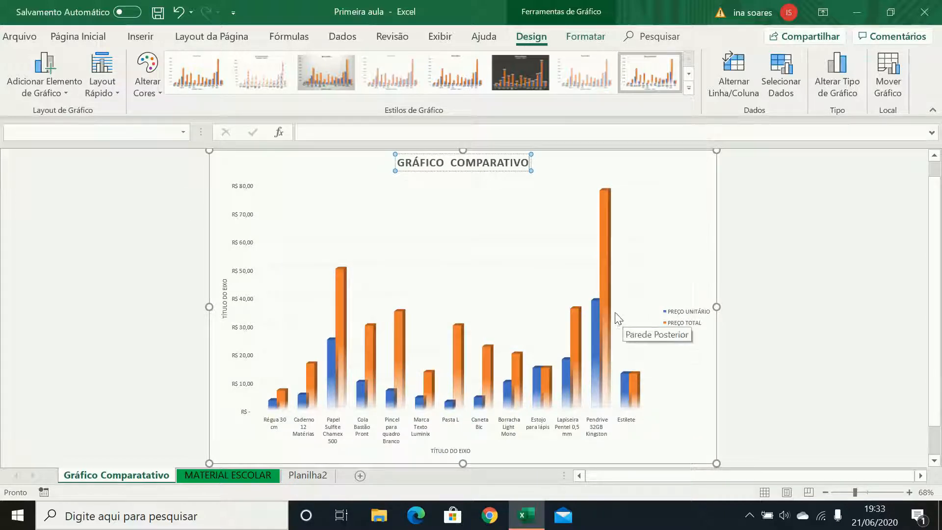
{"action": "mouse_move", "coordinate": [598, 312]}
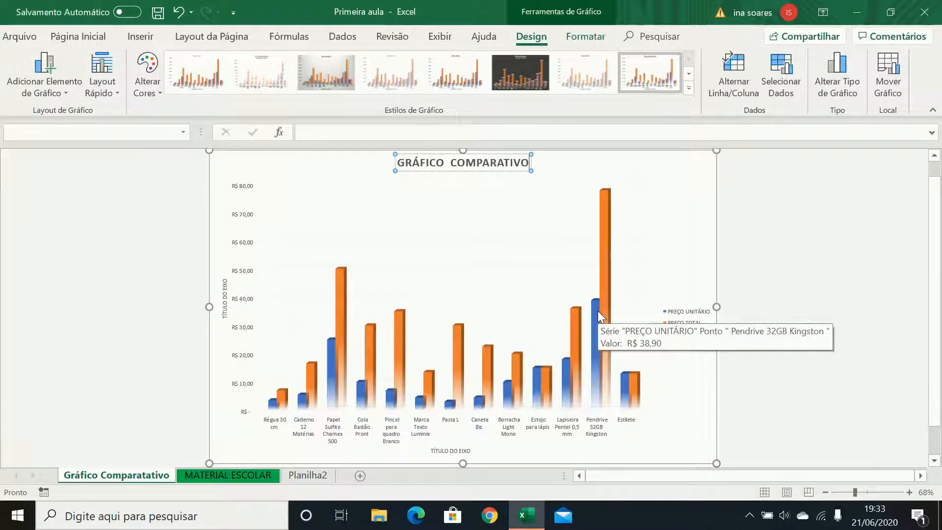